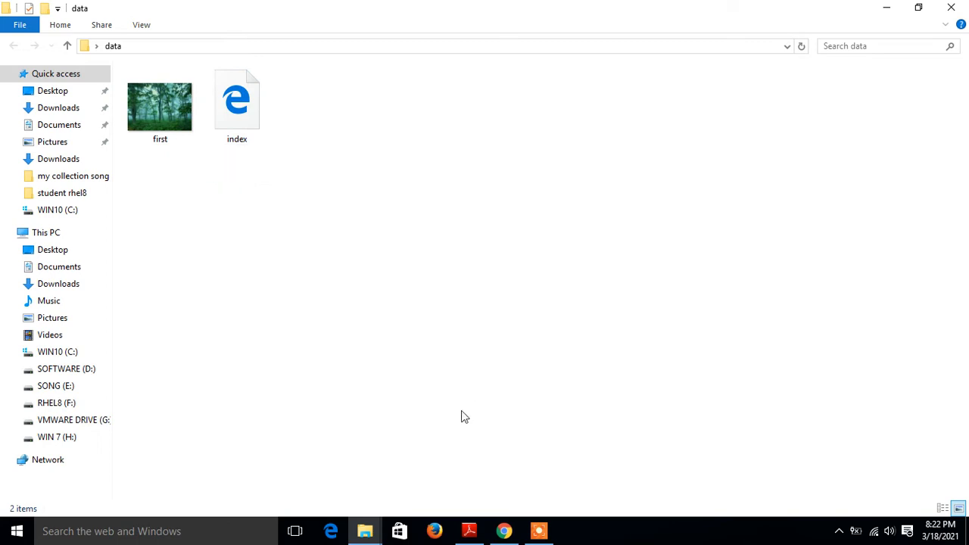
Switch to the AWS console in Chrome and open the S3 storage service
left_click(504, 538)
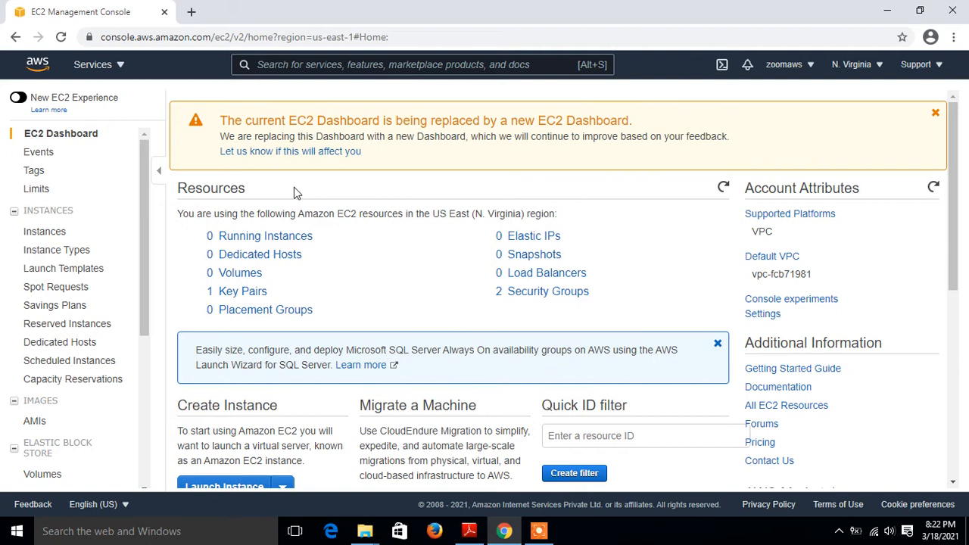
left_click(97, 65)
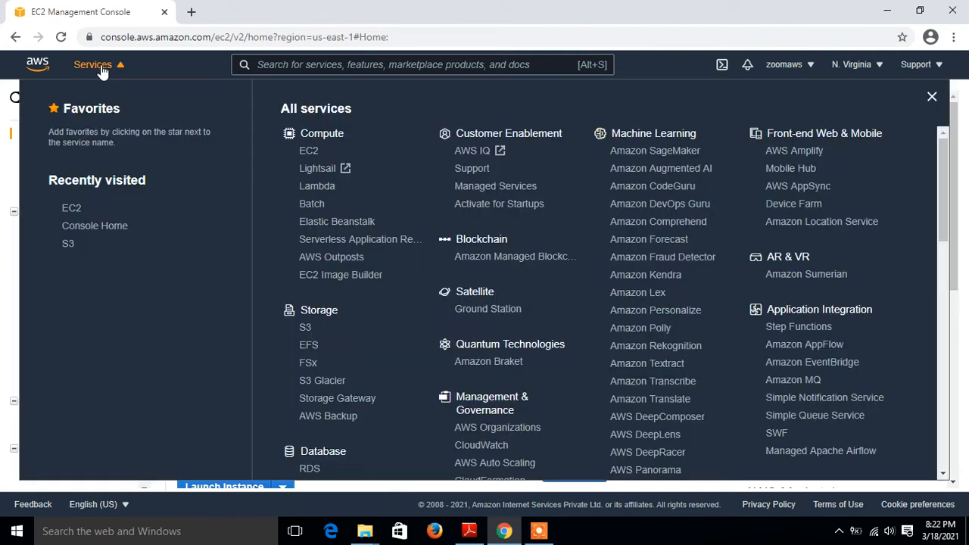
left_click(306, 333)
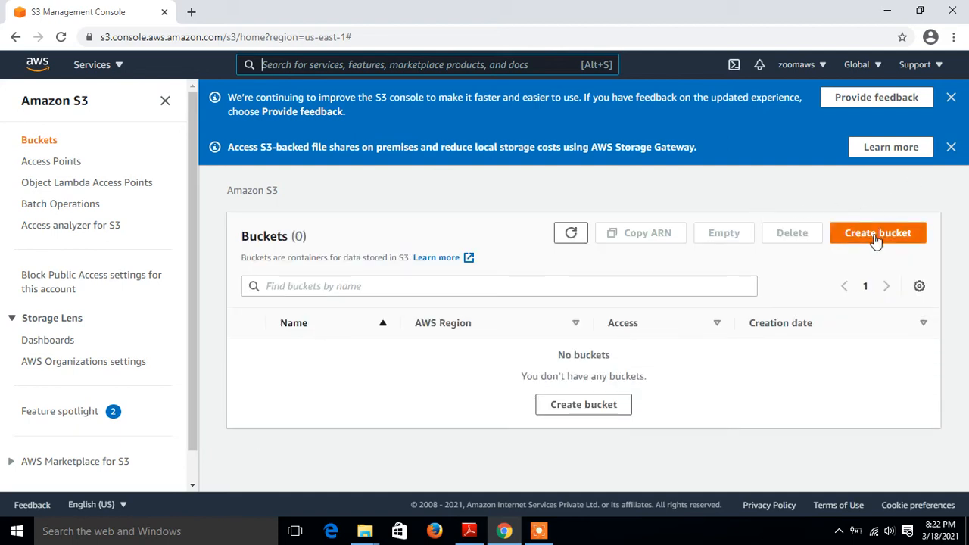
Start creating a new S3 bucket and name it daemo1234
left_click(876, 238)
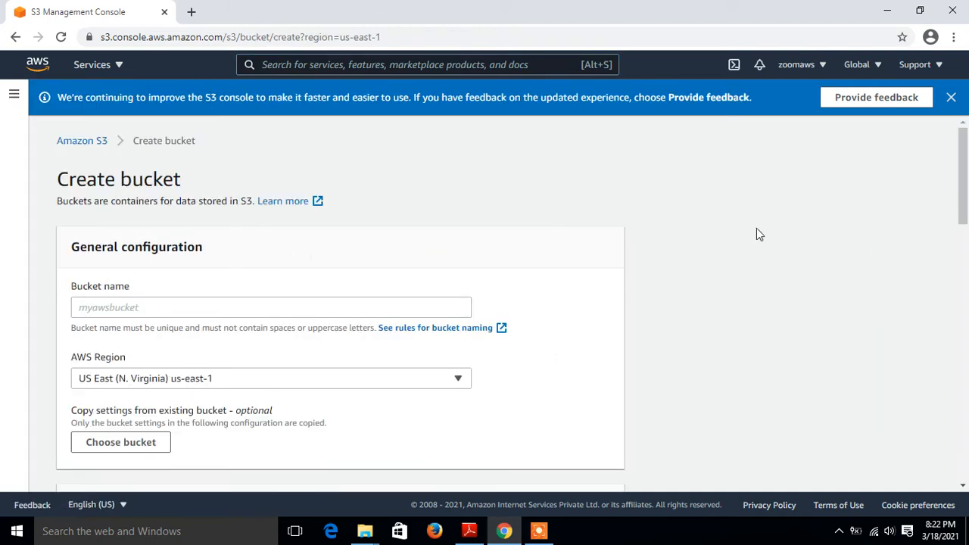
left_click(205, 309)
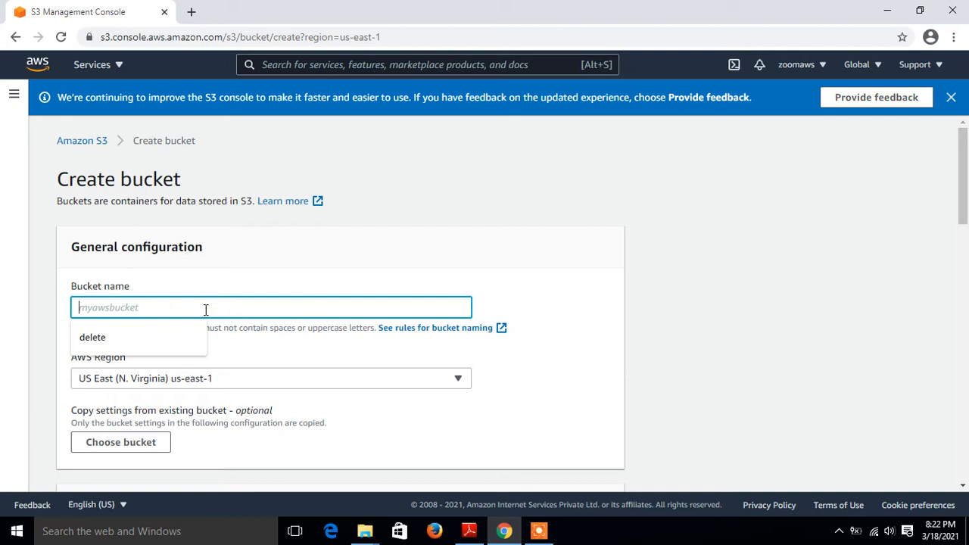
type("daemon")
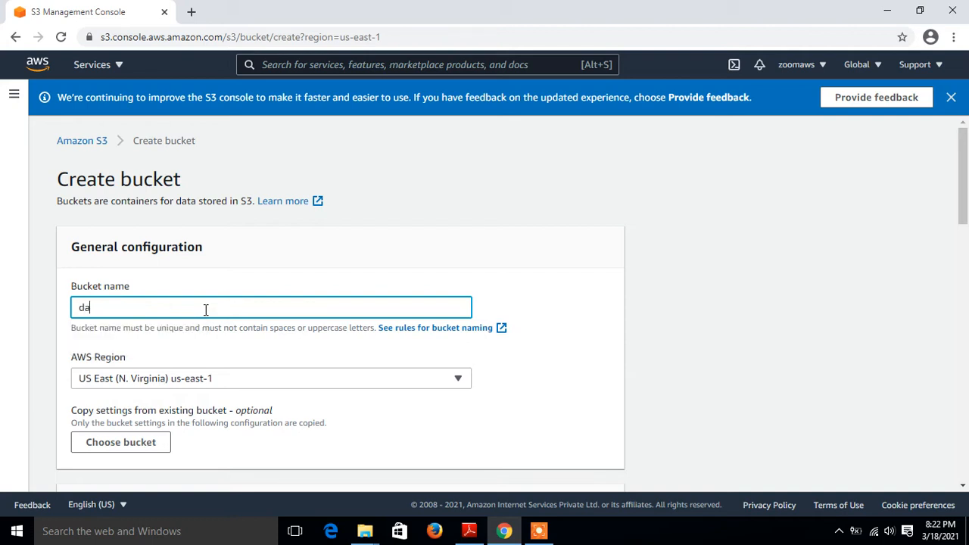
key("BackSpace")
key("BackSpace")
type("o1234")
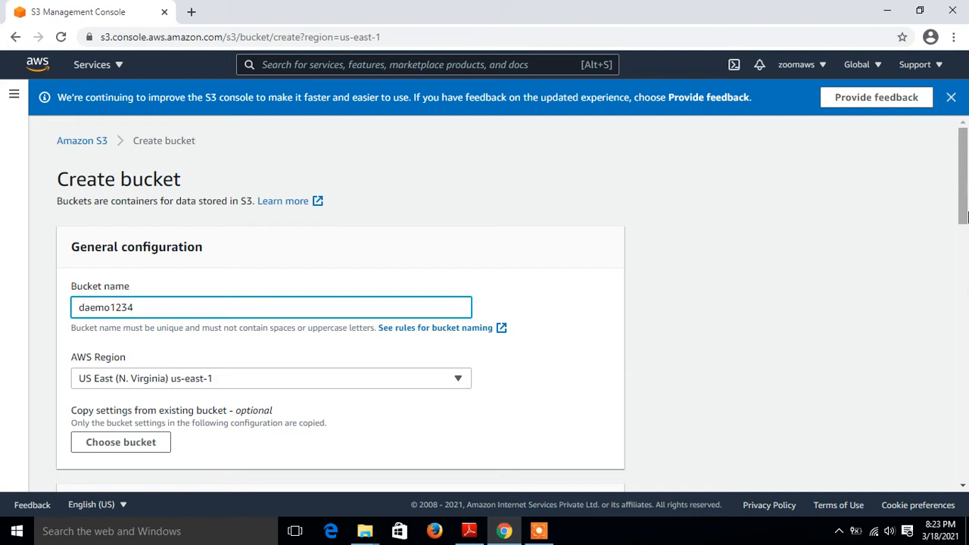
Turn off Block all public access for the new bucket and acknowledge that its objects might become public
left_click_drag(966, 216, 964, 335)
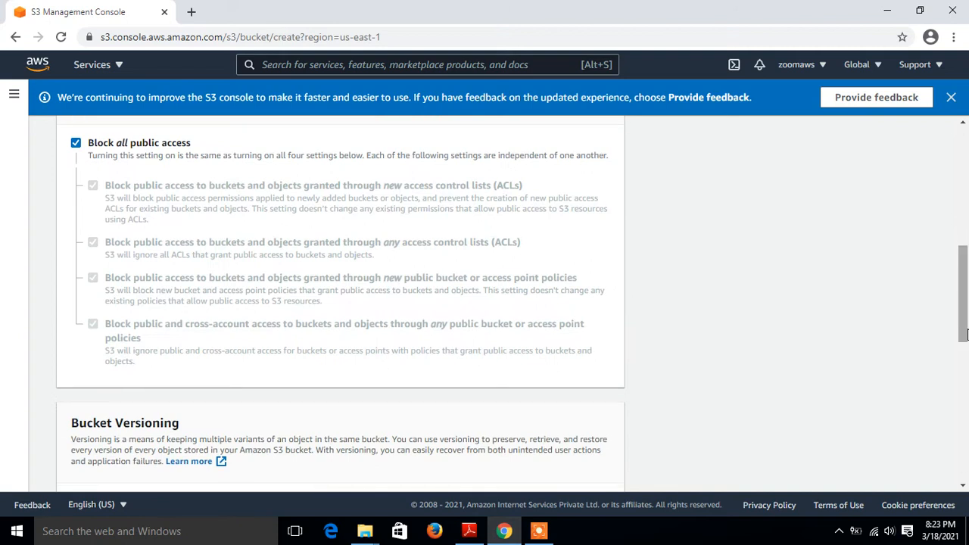
left_click(77, 144)
left_click_drag(967, 281, 965, 308)
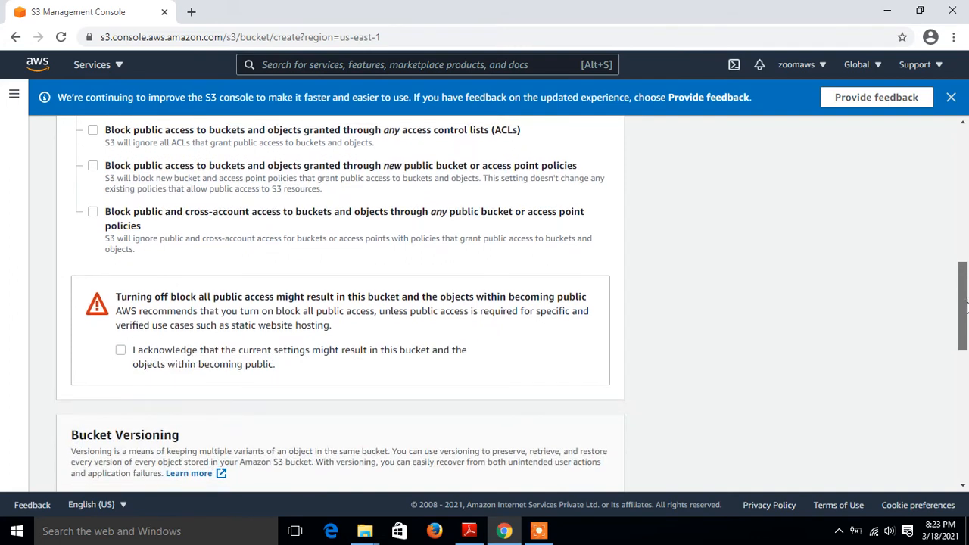
left_click(121, 349)
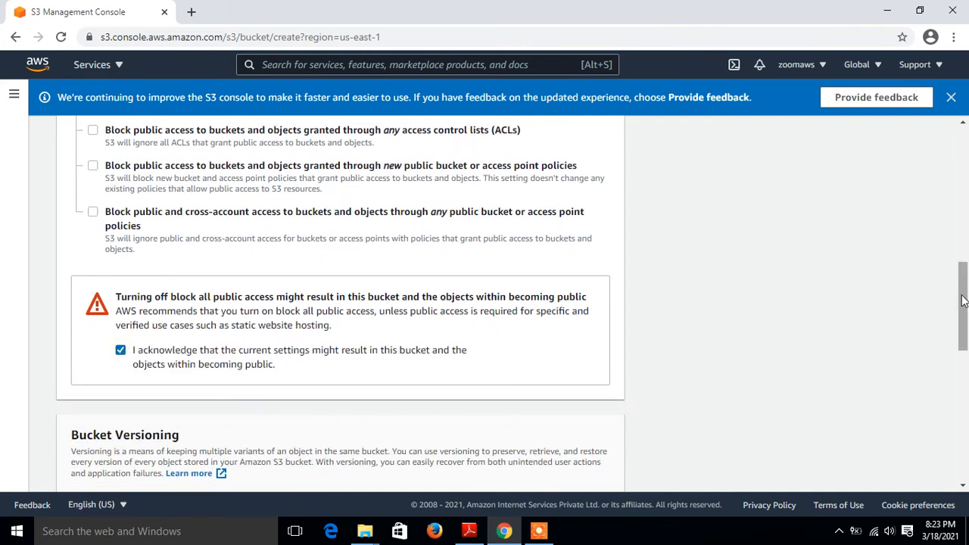
Create the bucket with versioning and default encryption left disabled, and dismiss the notification banners above the bucket list
left_click_drag(962, 302, 963, 329)
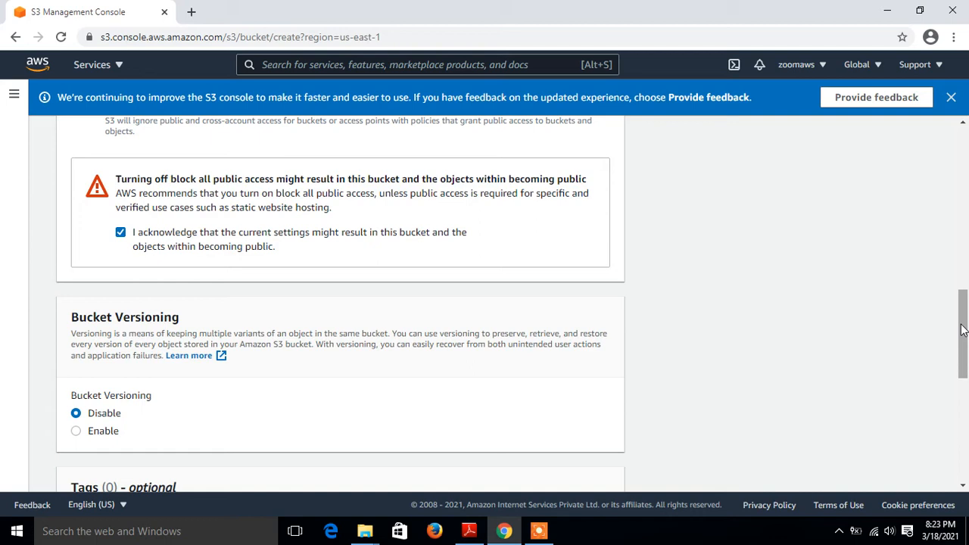
left_click_drag(962, 329, 963, 453)
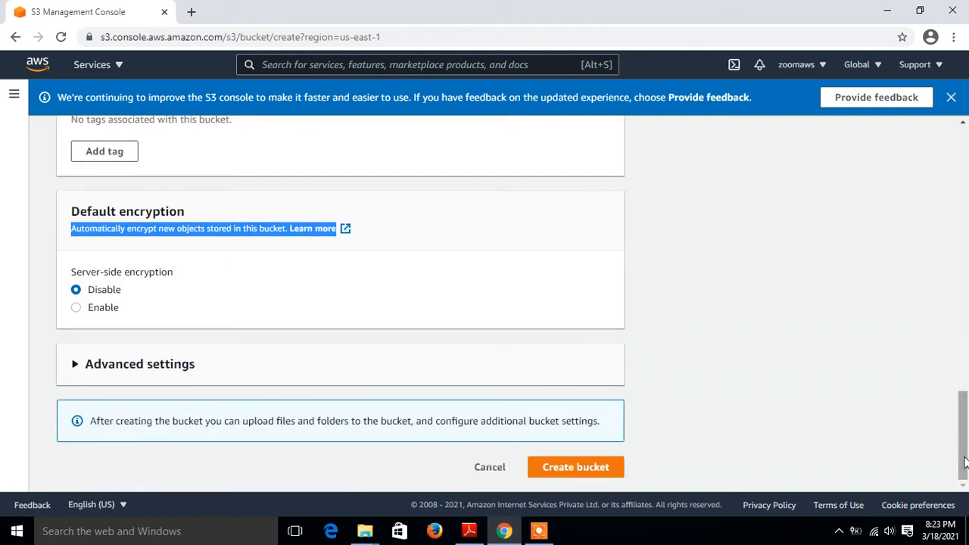
left_click(584, 470)
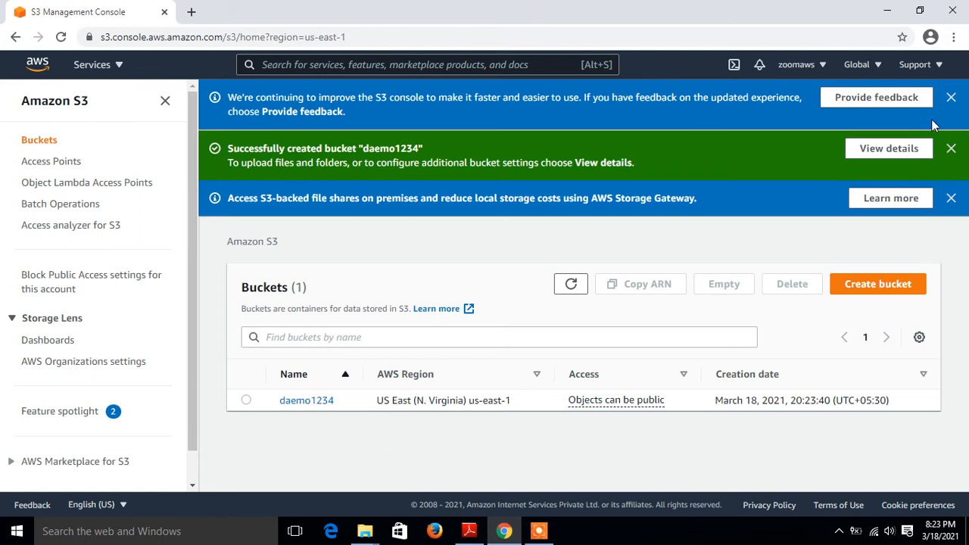
left_click(951, 97)
left_click(951, 97)
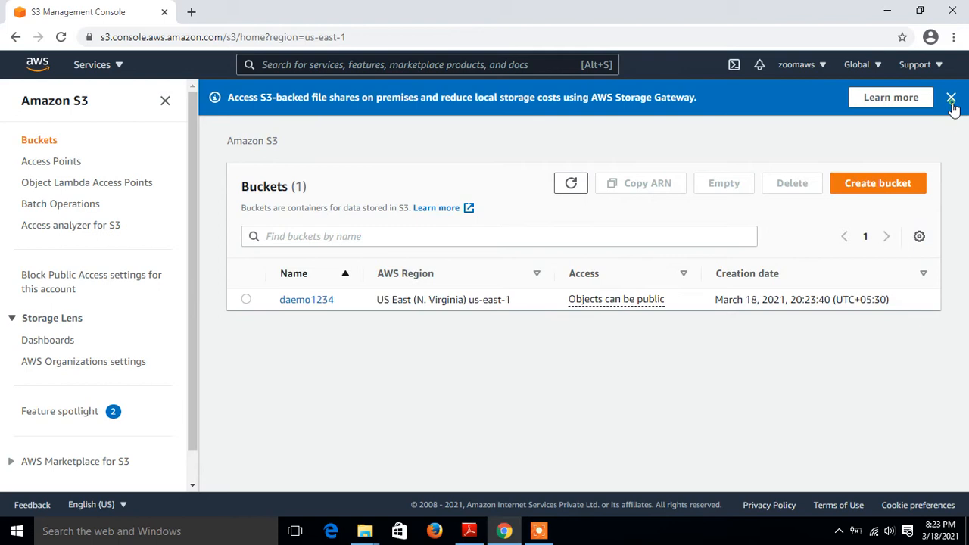
left_click(951, 98)
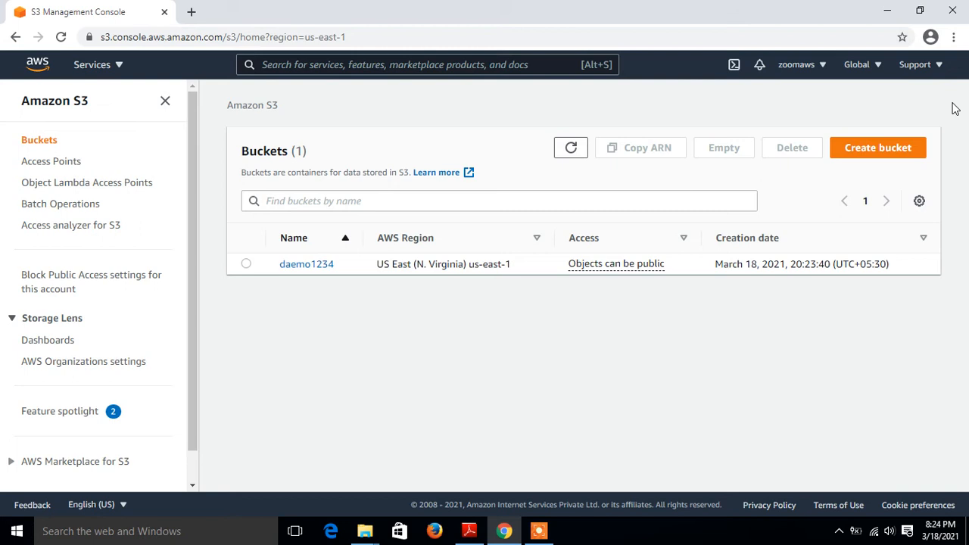
In the daemo1234 bucket, start an upload and add the files first and index from the desktop's data folder
left_click(292, 266)
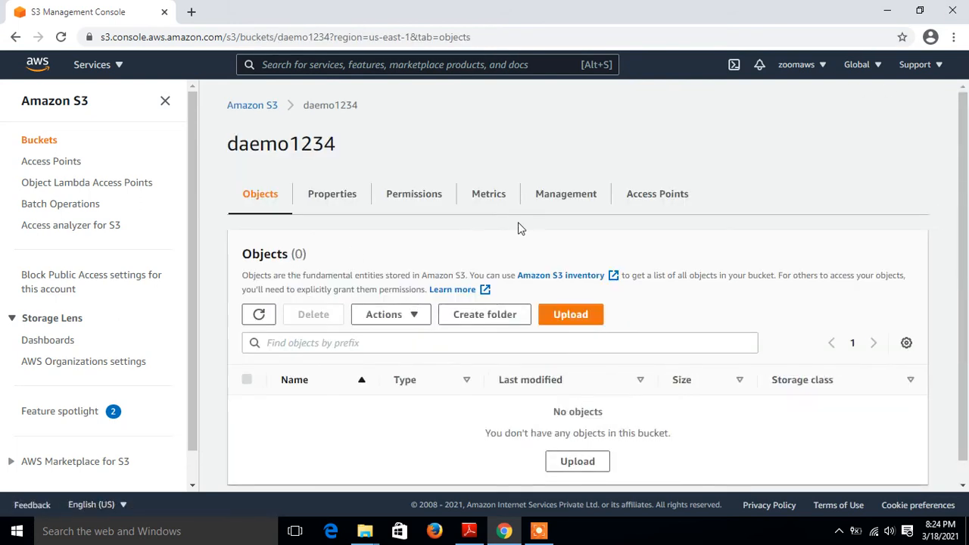
left_click(568, 310)
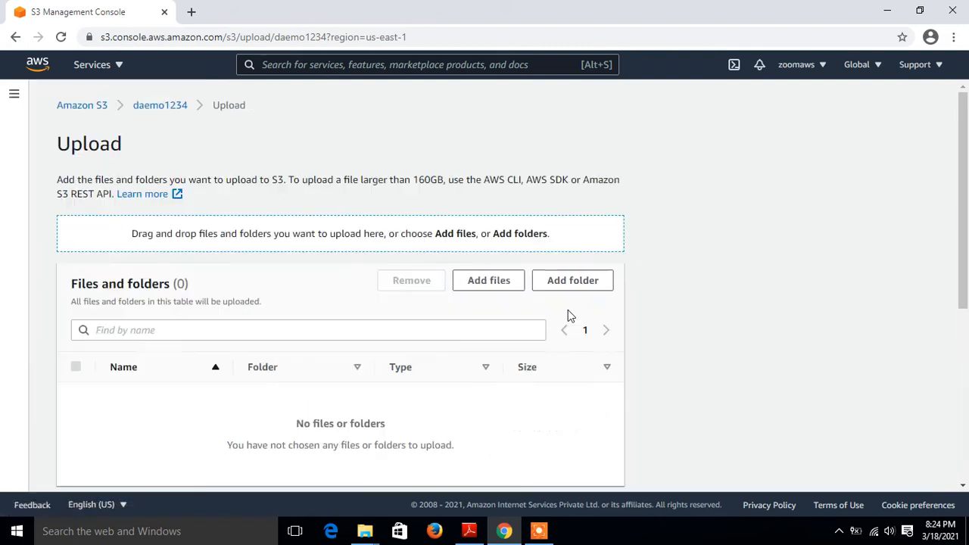
left_click(490, 284)
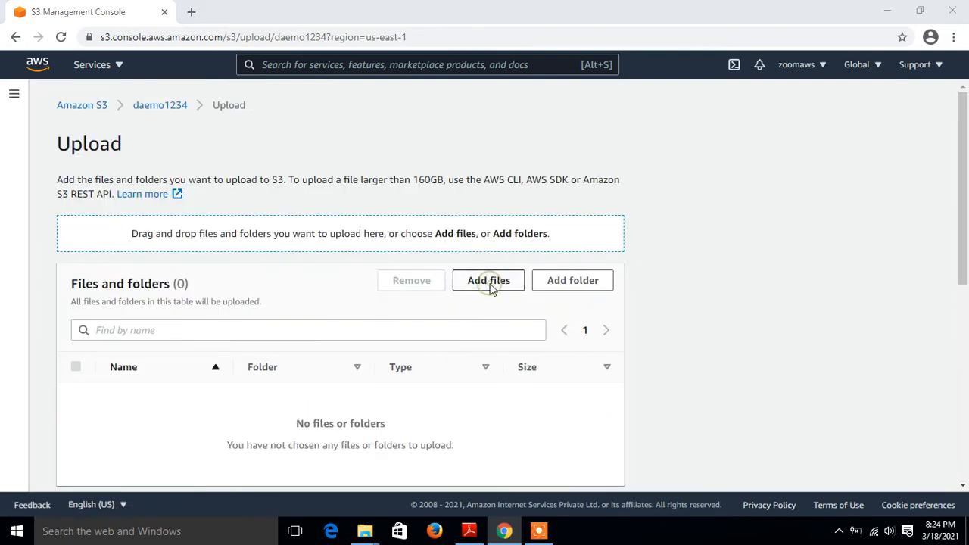
double_click(186, 147)
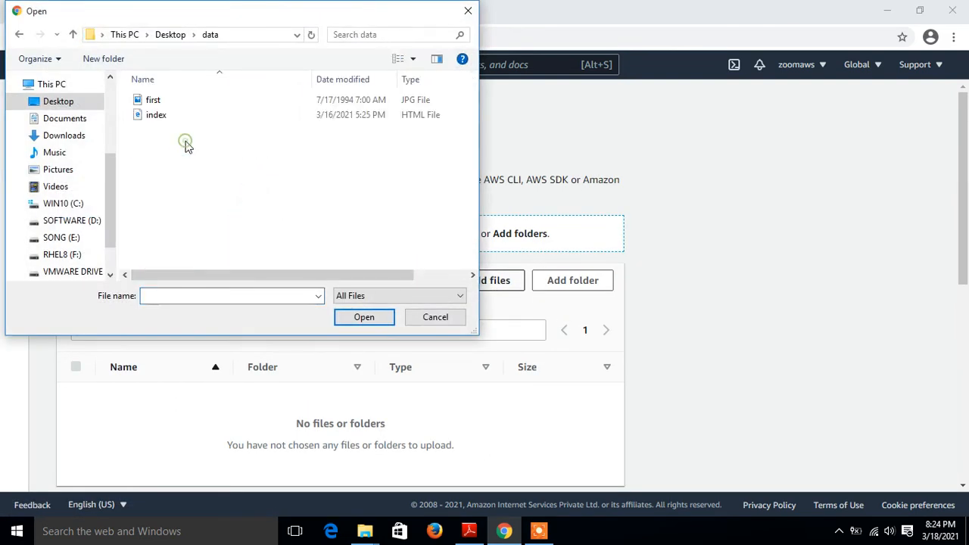
key("ctrl+a")
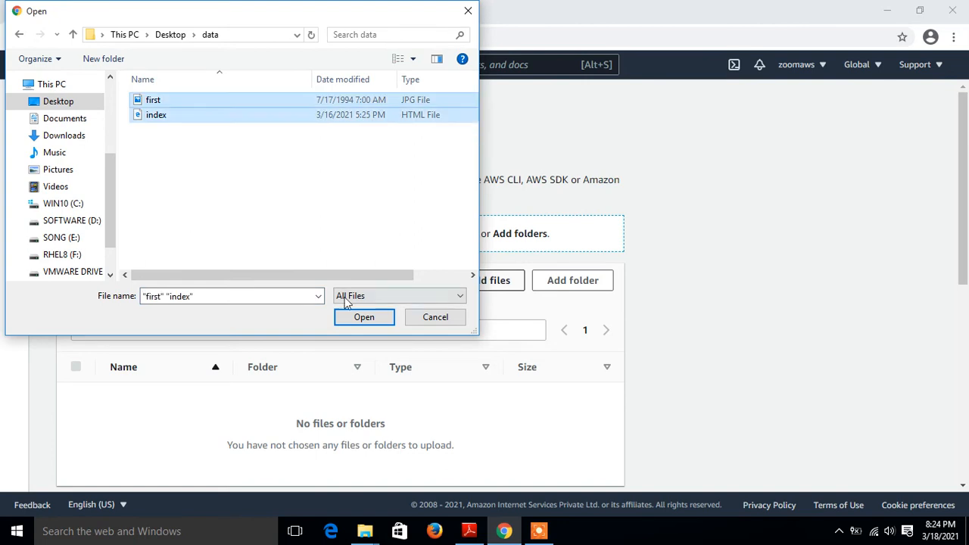
left_click(371, 324)
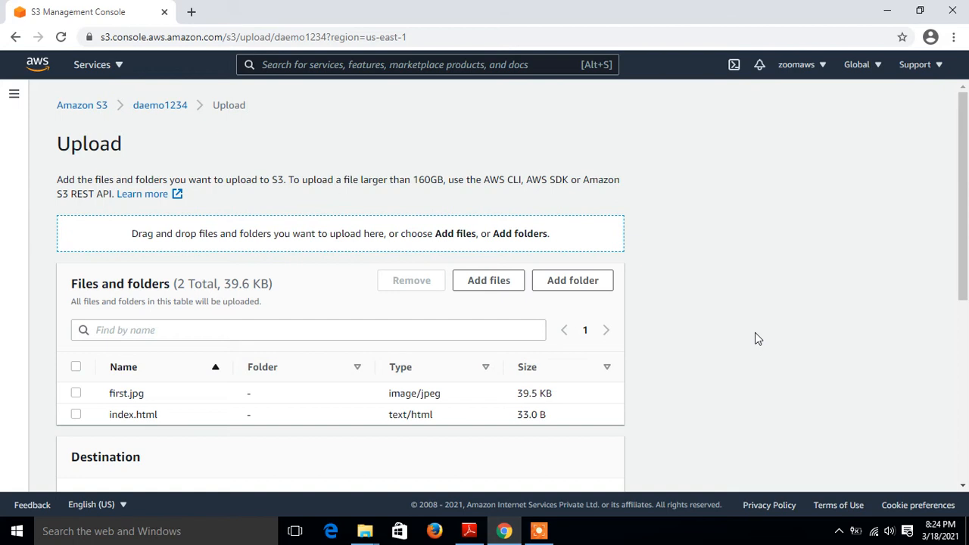
Upload first.jpg and index.html to s3://daemo1234 and close the upload status page
left_click_drag(958, 238, 963, 349)
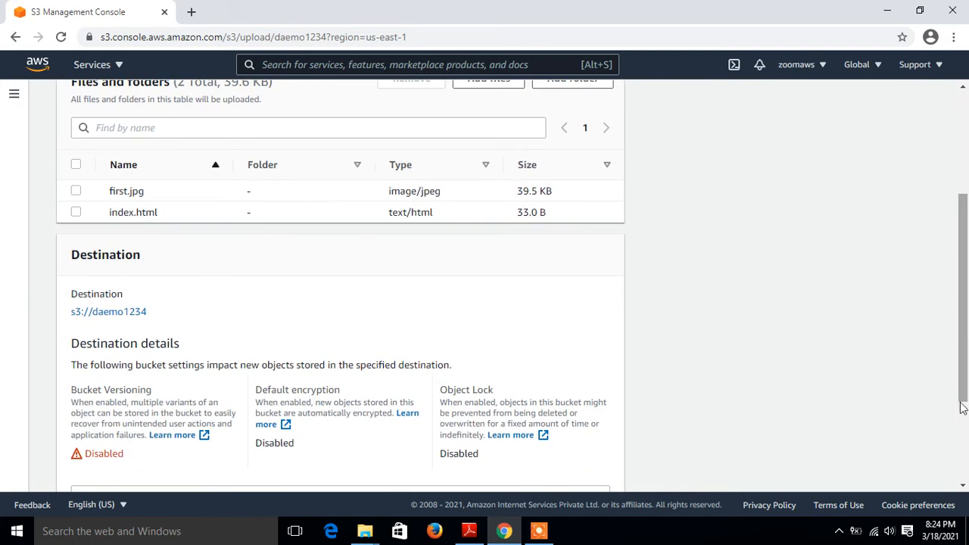
scroll(962, 435, "down", 3)
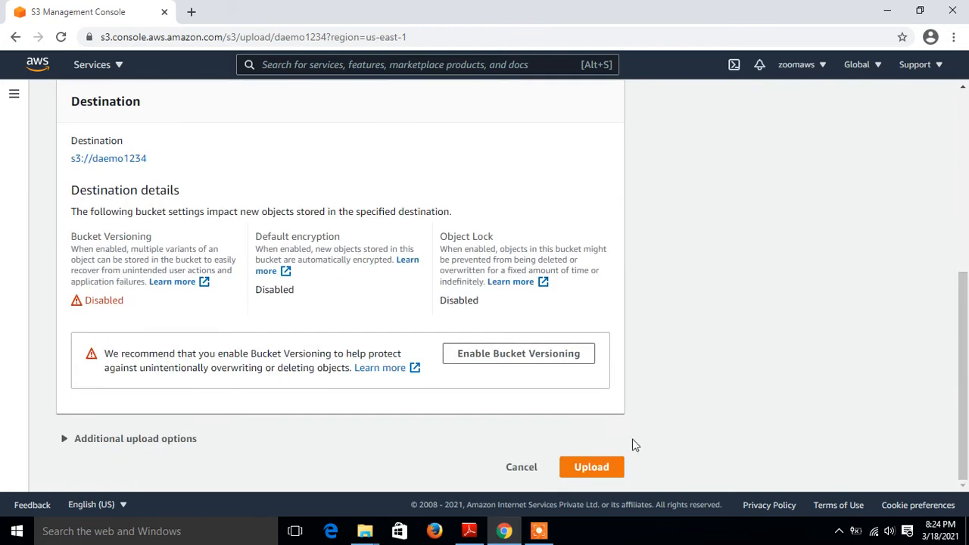
left_click(593, 465)
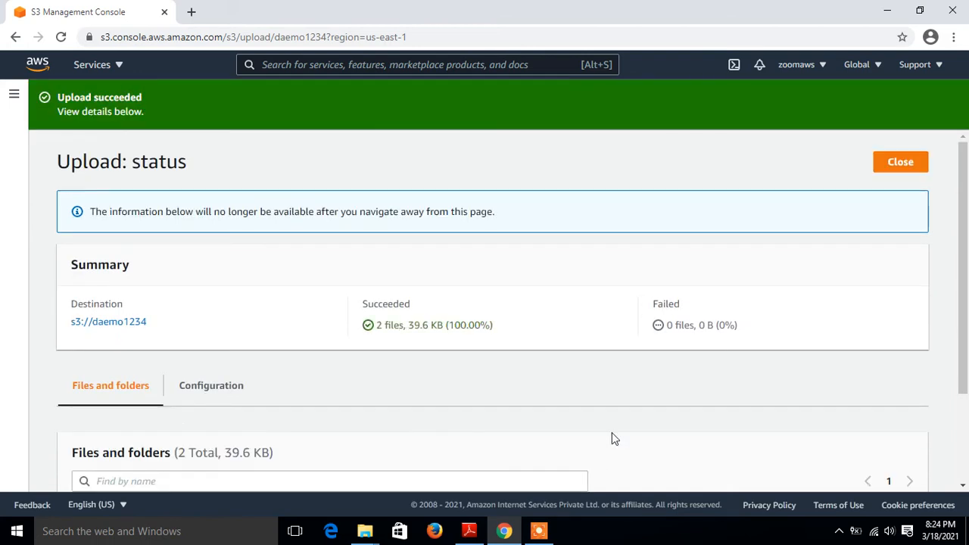
left_click(899, 162)
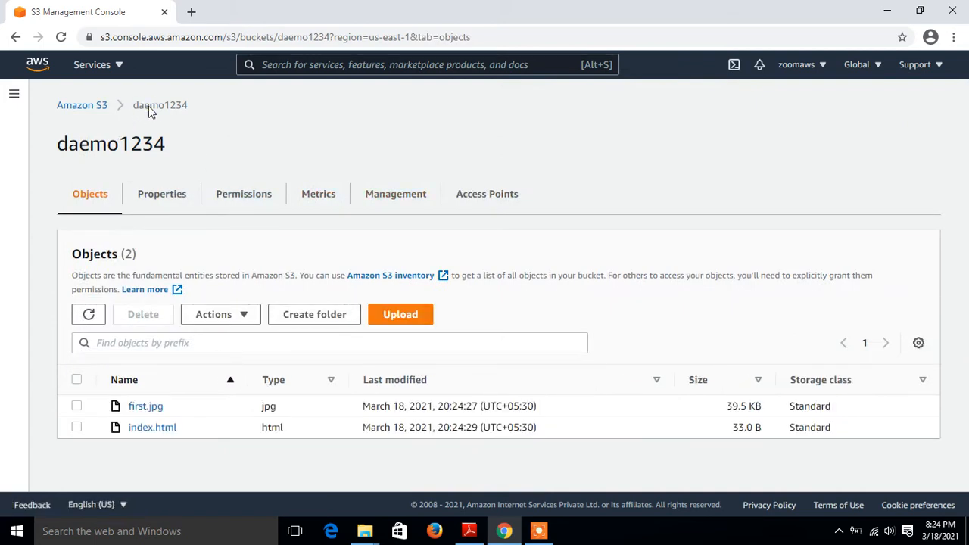
Reopen the daemo1234 bucket from the bucket list, make first.jpg public and close the status page
left_click(73, 108)
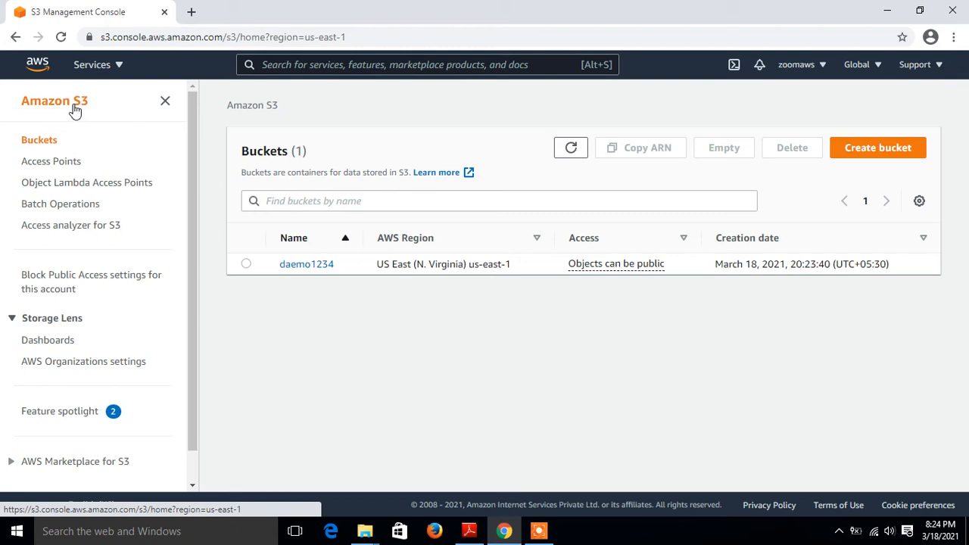
left_click(299, 267)
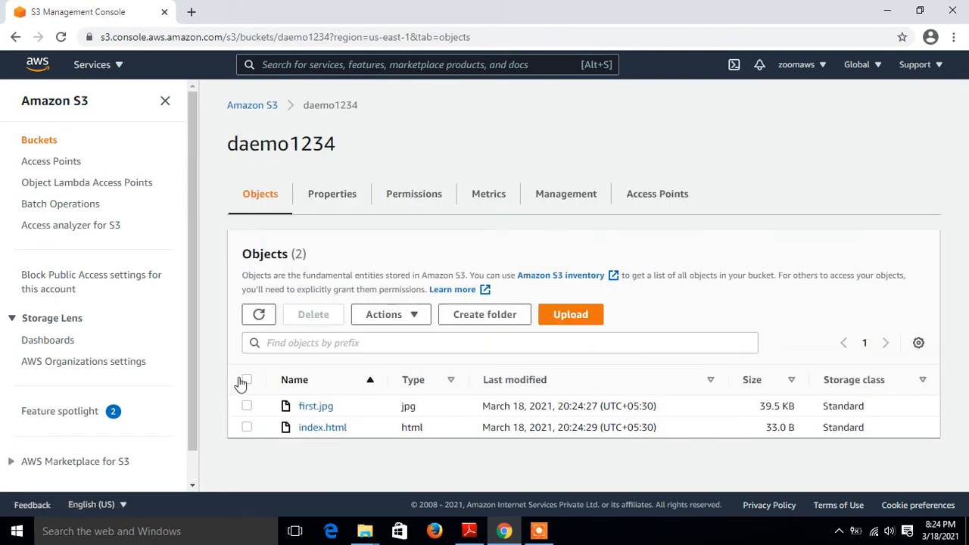
left_click(248, 404)
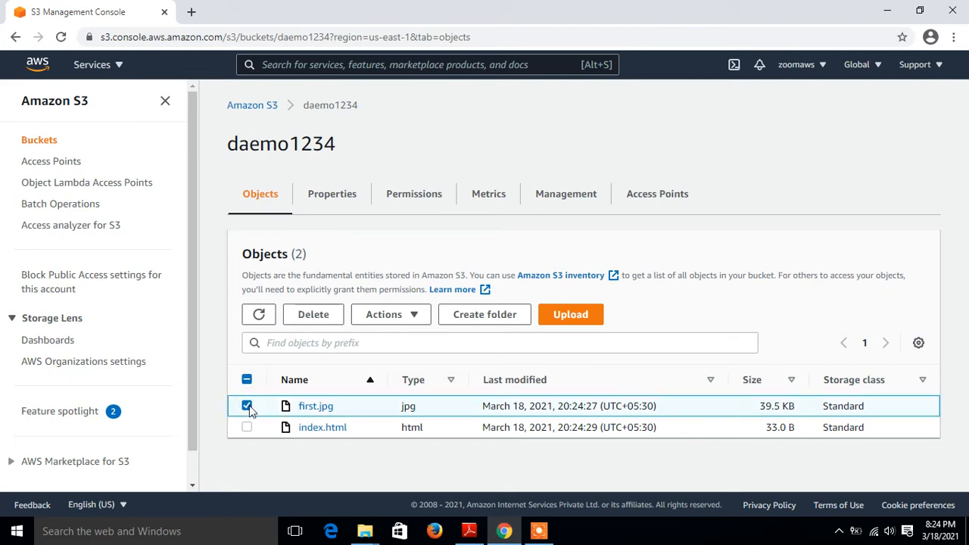
left_click(414, 321)
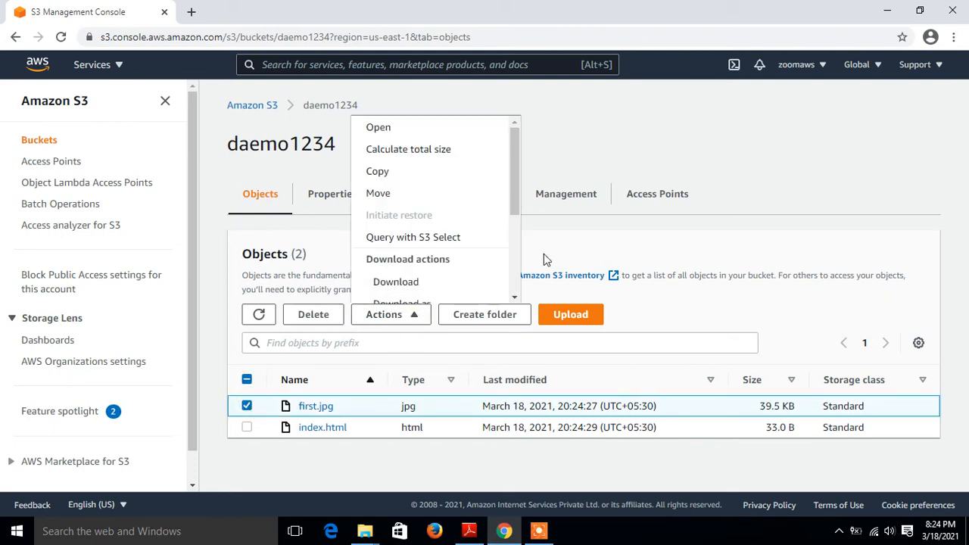
scroll(521, 277, "down", 3)
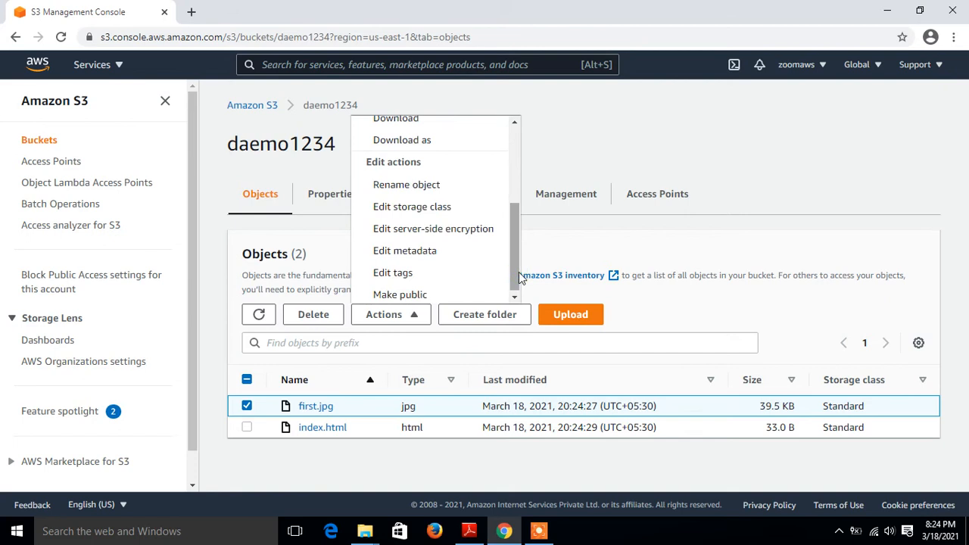
left_click(439, 297)
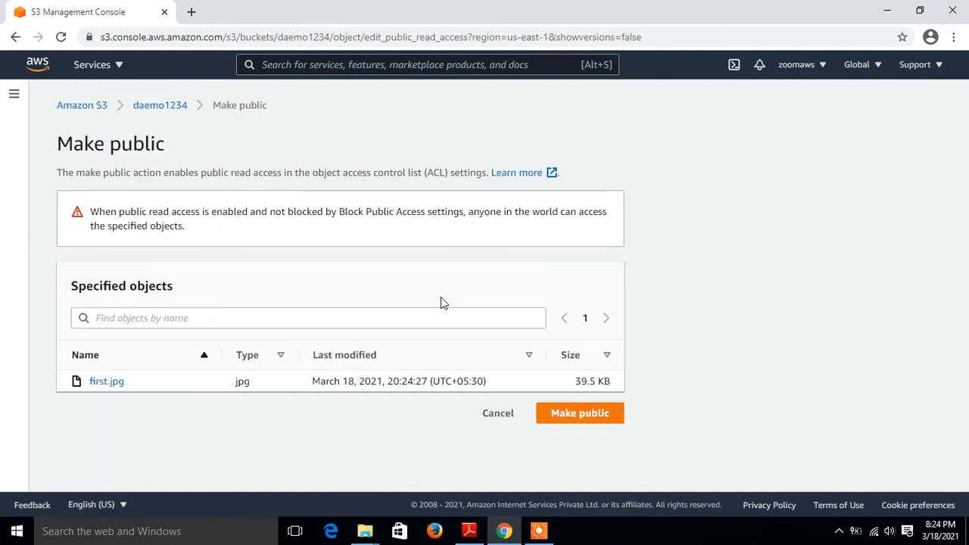
left_click(579, 413)
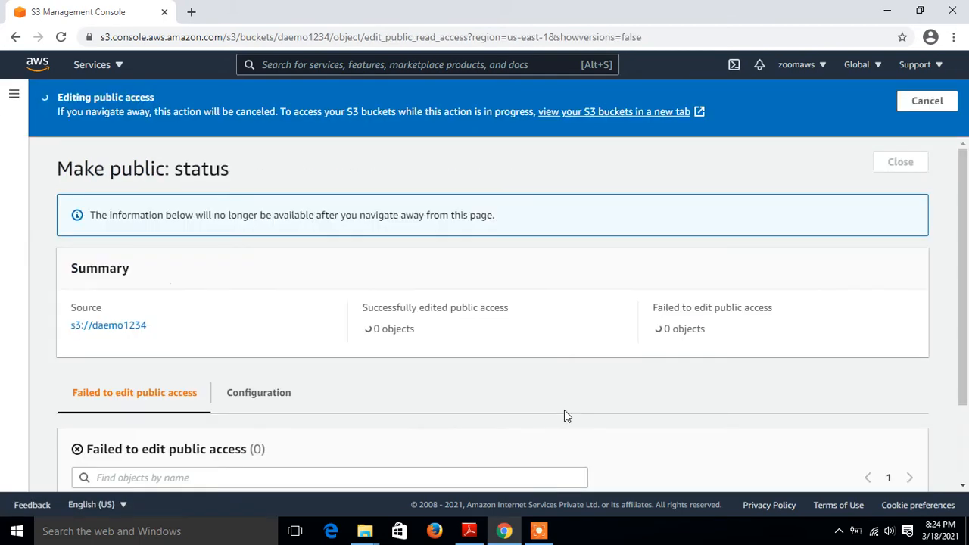
left_click(915, 157)
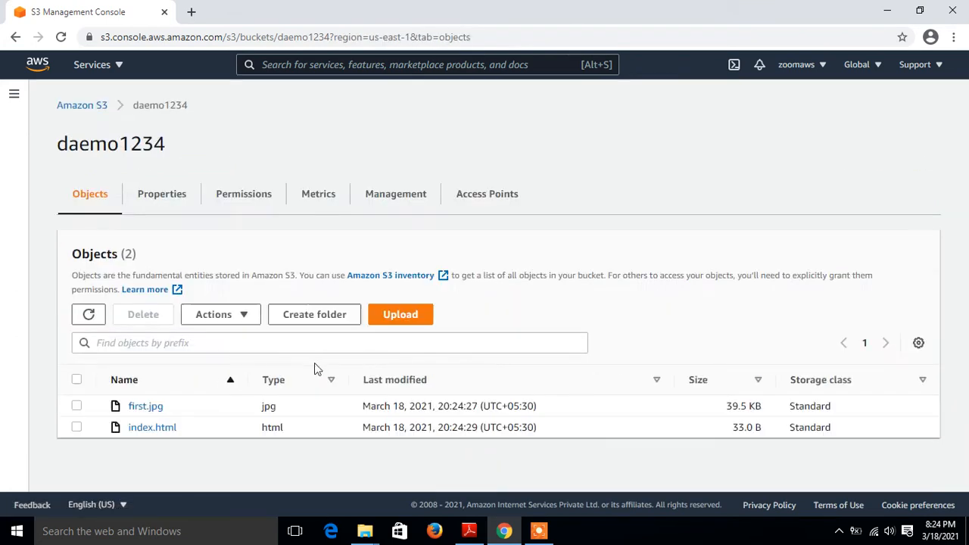
Make index.html in the daemo1234 bucket public and close the status page
left_click(76, 427)
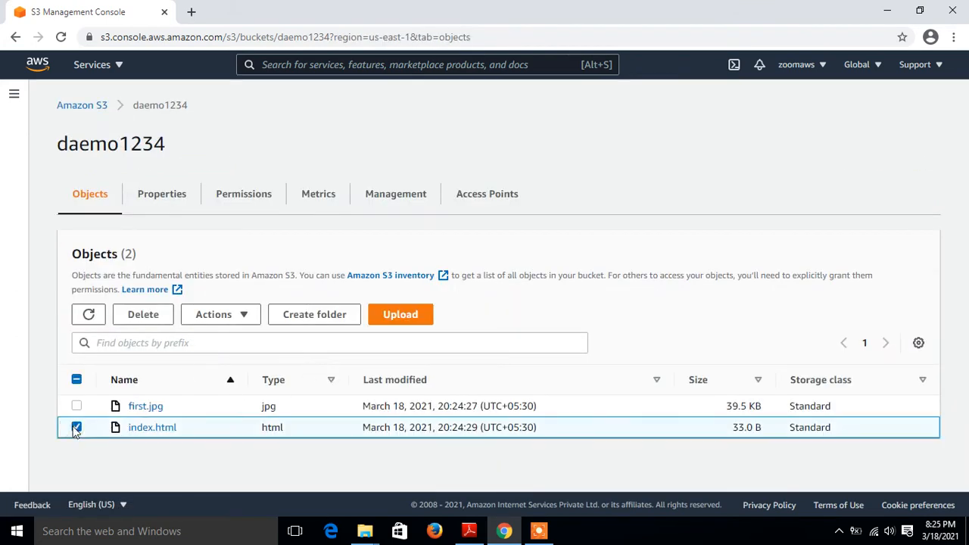
left_click(244, 323)
scroll(345, 270, "down", 3)
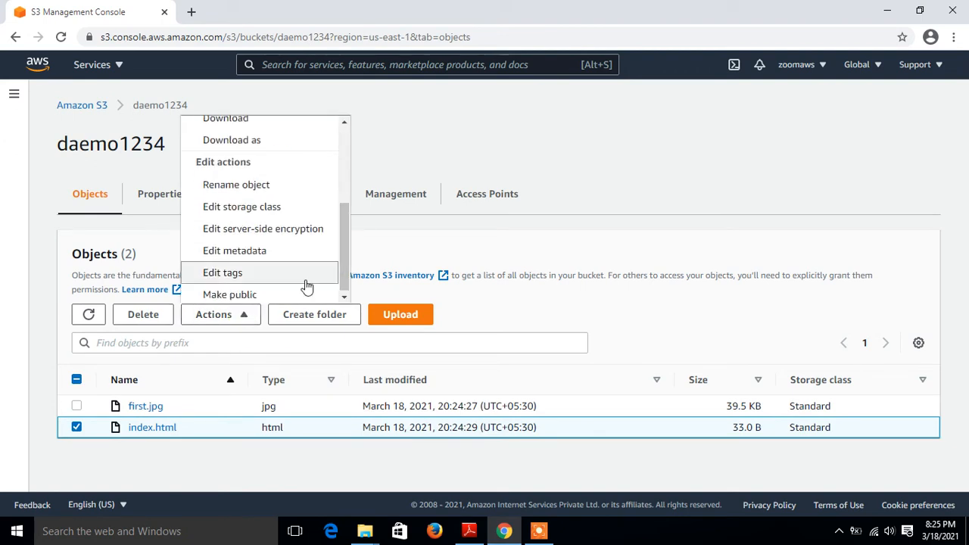
left_click(252, 297)
left_click(601, 413)
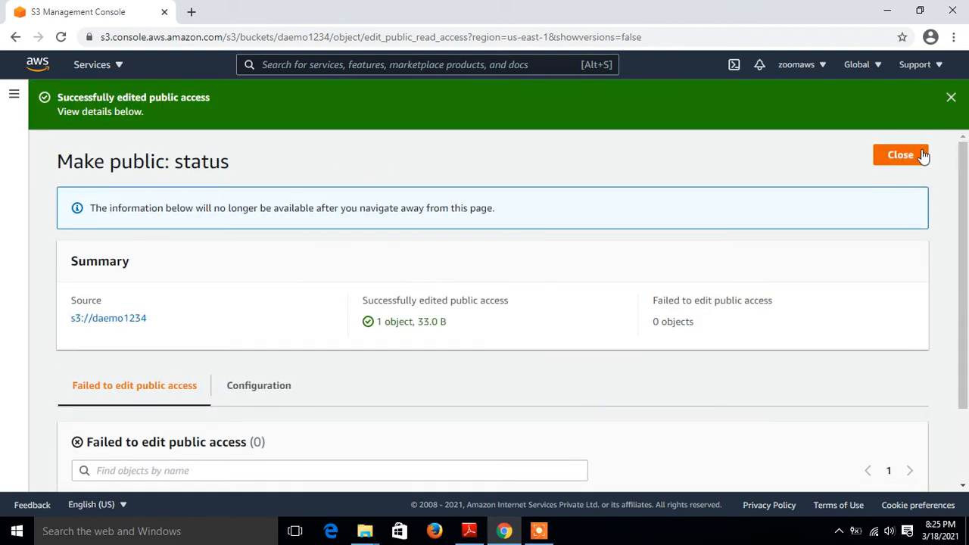
left_click(905, 163)
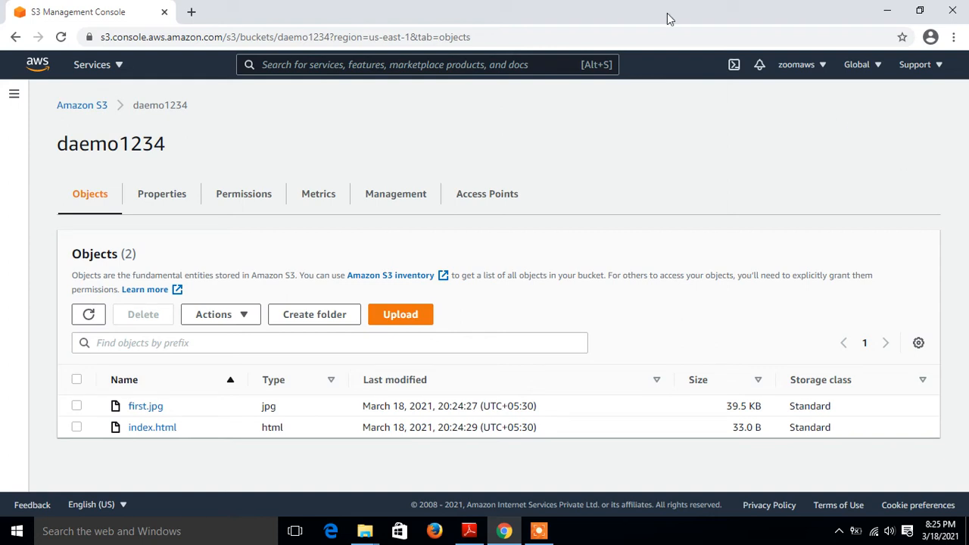
Switch to the CloudFront service and start creating a new web distribution
left_click(120, 67)
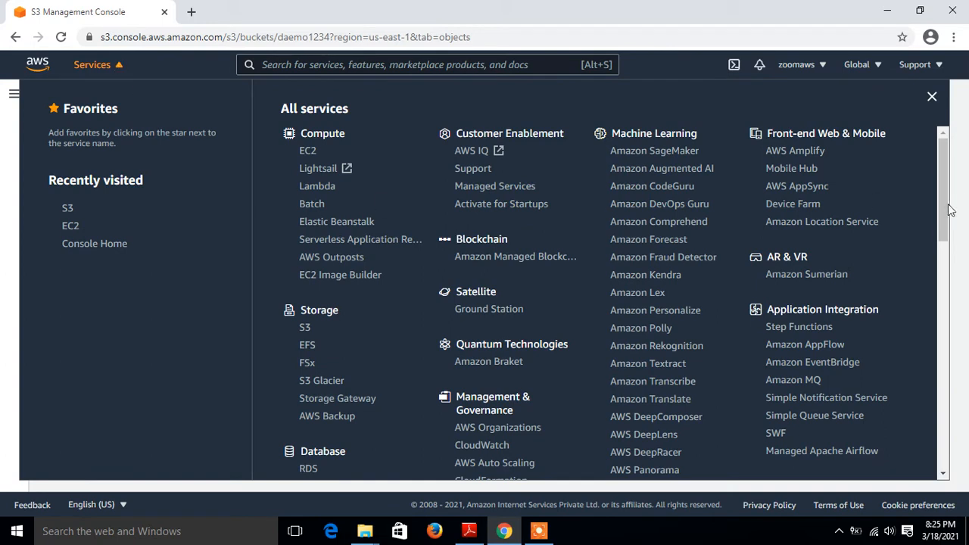
left_click_drag(947, 210, 945, 360)
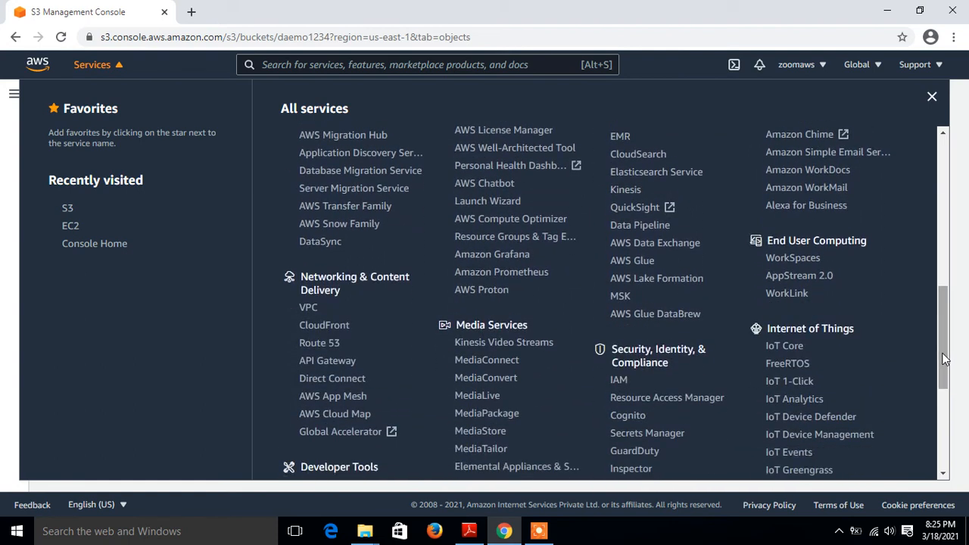
left_click(324, 331)
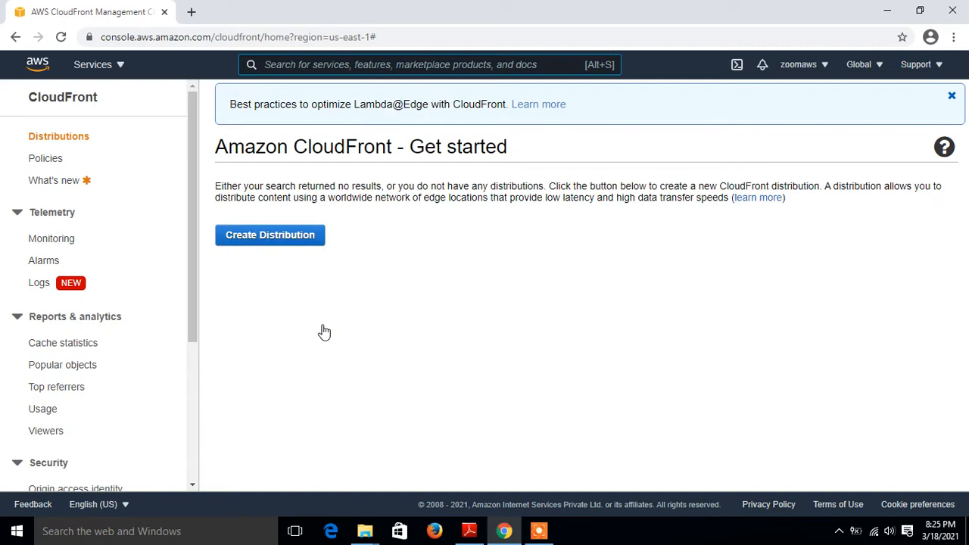
left_click(277, 236)
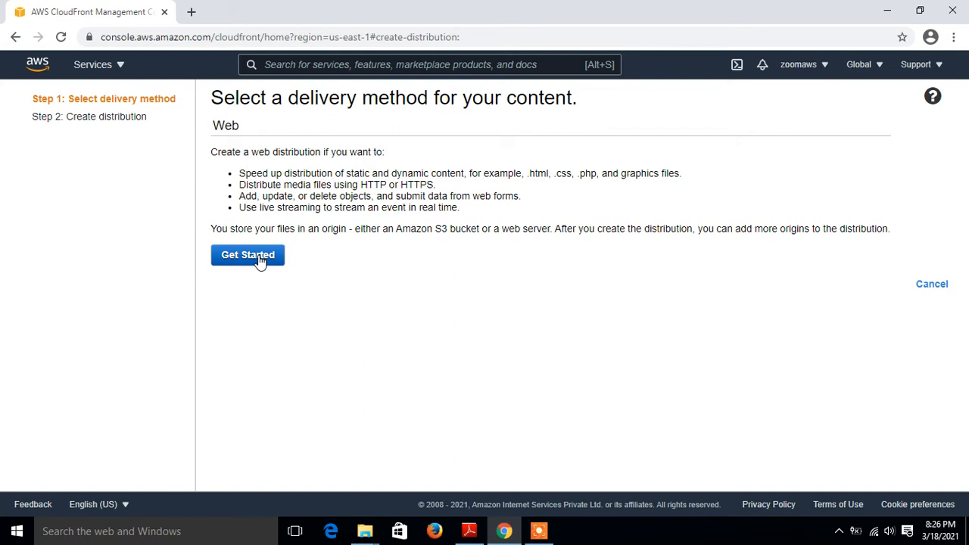
left_click(260, 257)
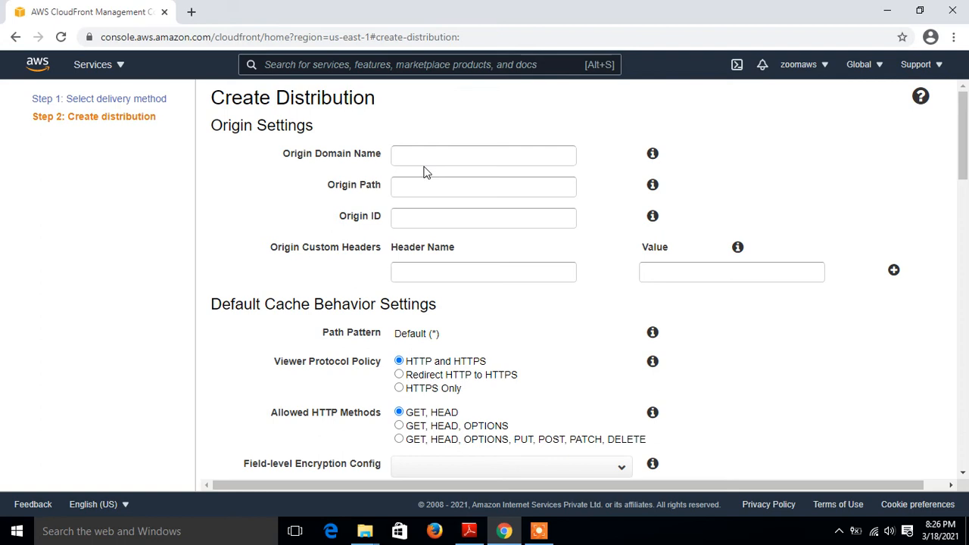
Use daemo1234.s3.amazonaws.com as the origin, restrict bucket access with a new origin access identity, and grant read permissions by updating the bucket policy
left_click(491, 154)
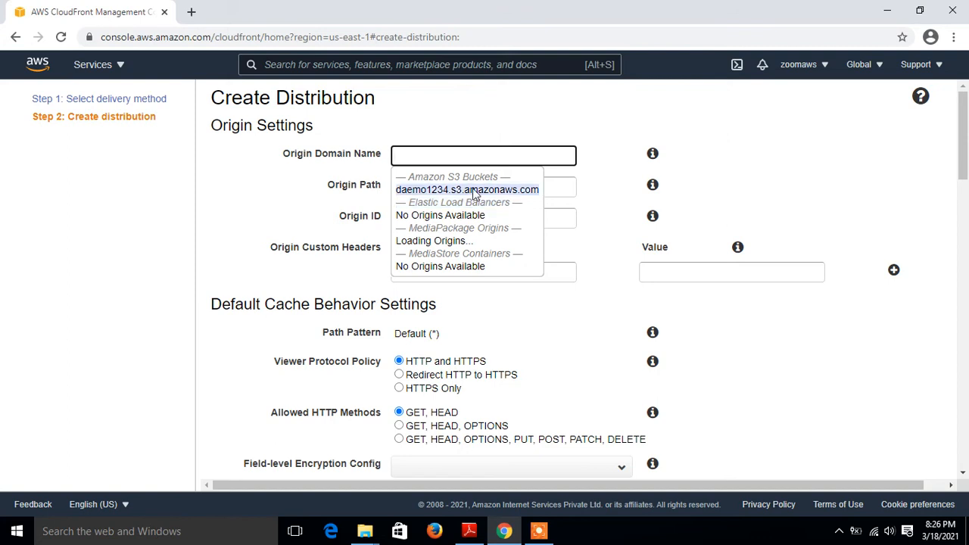
left_click(474, 190)
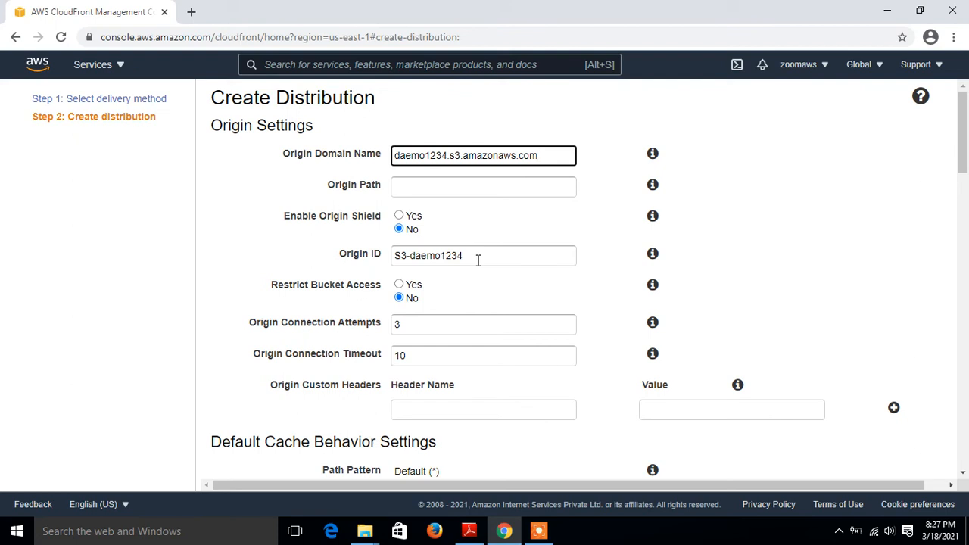
left_click(399, 286)
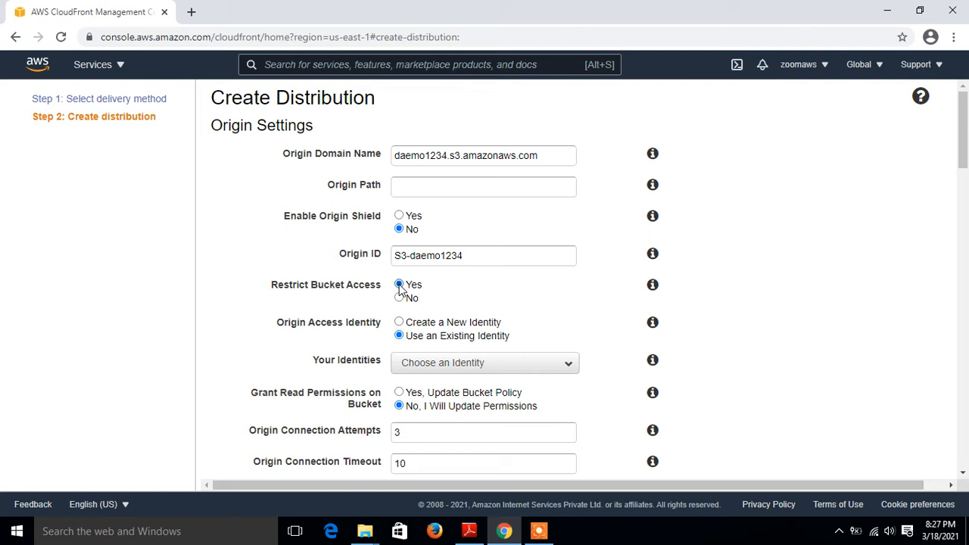
left_click(399, 323)
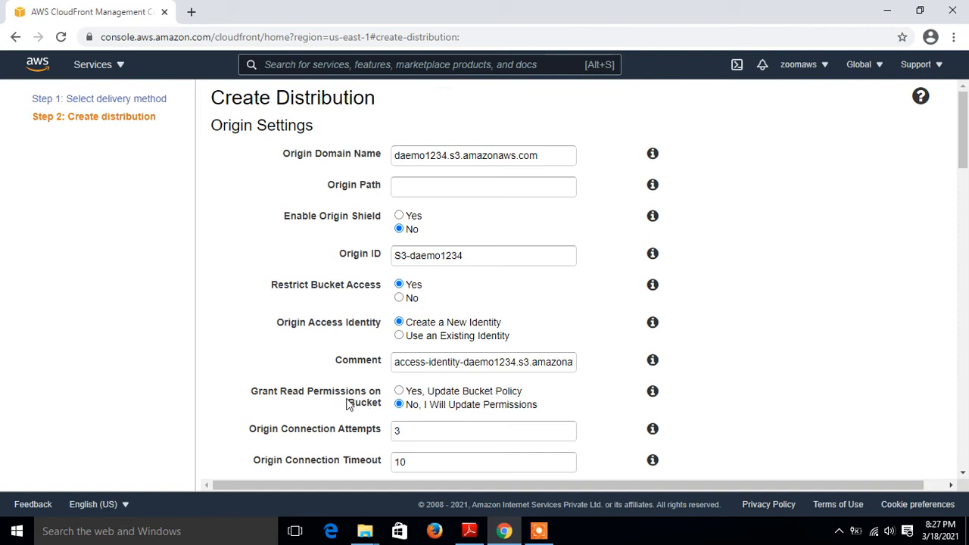
left_click(399, 392)
Set the distribution's price class to Use All Edge Locations (Best Performance)
left_click_drag(965, 140, 965, 197)
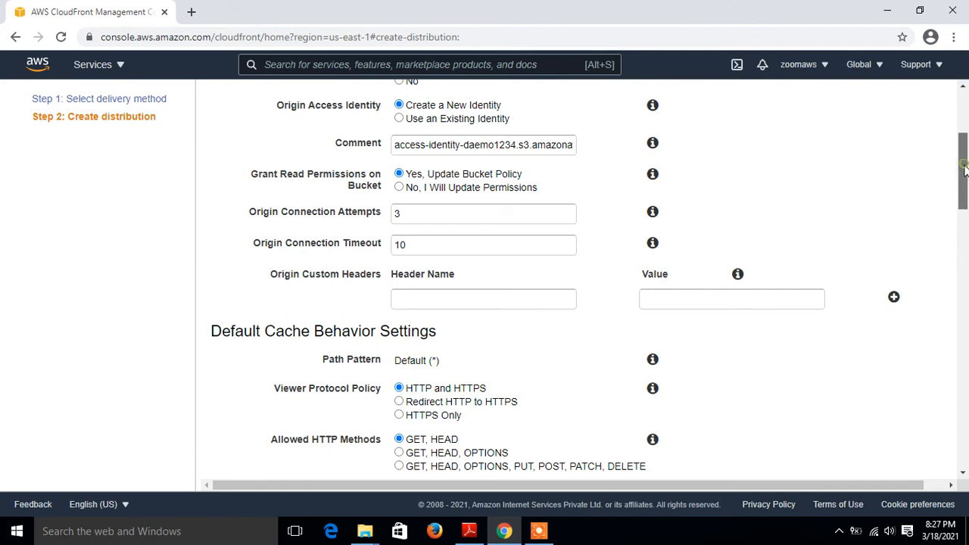
scroll(963, 183, "down", 1)
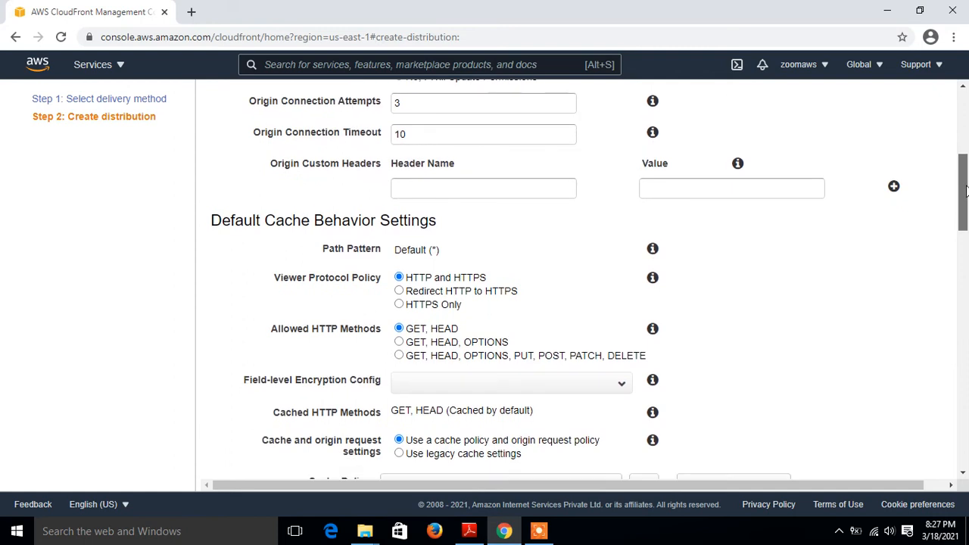
mouse_move(964, 185)
left_mouse_down()
mouse_move(964, 199)
mouse_move(965, 157)
mouse_move(965, 188)
left_mouse_up()
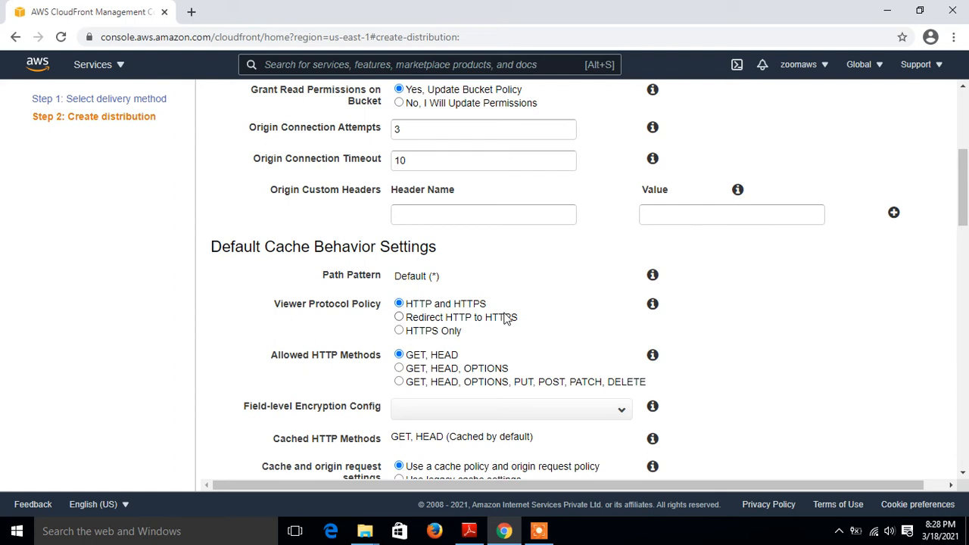
left_click_drag(965, 187, 964, 314)
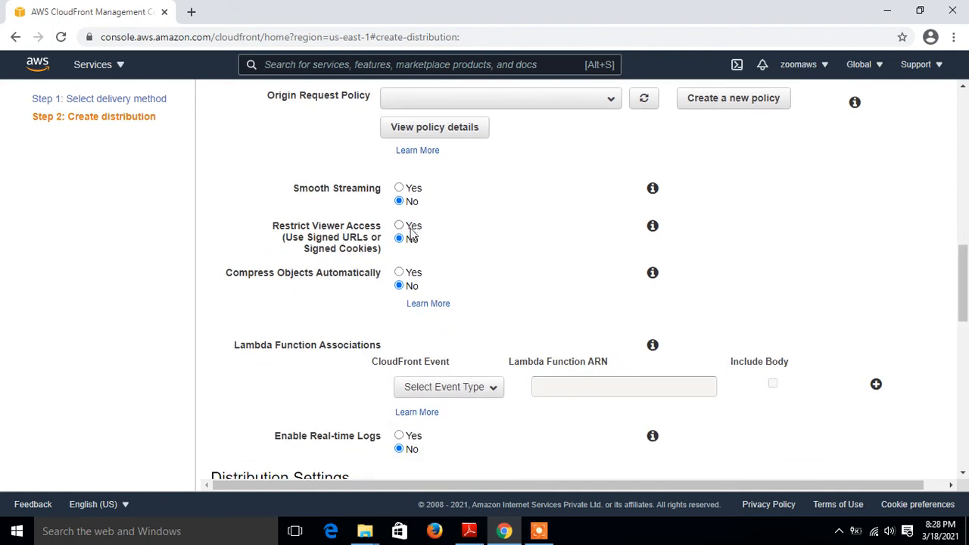
left_click_drag(964, 271, 964, 313)
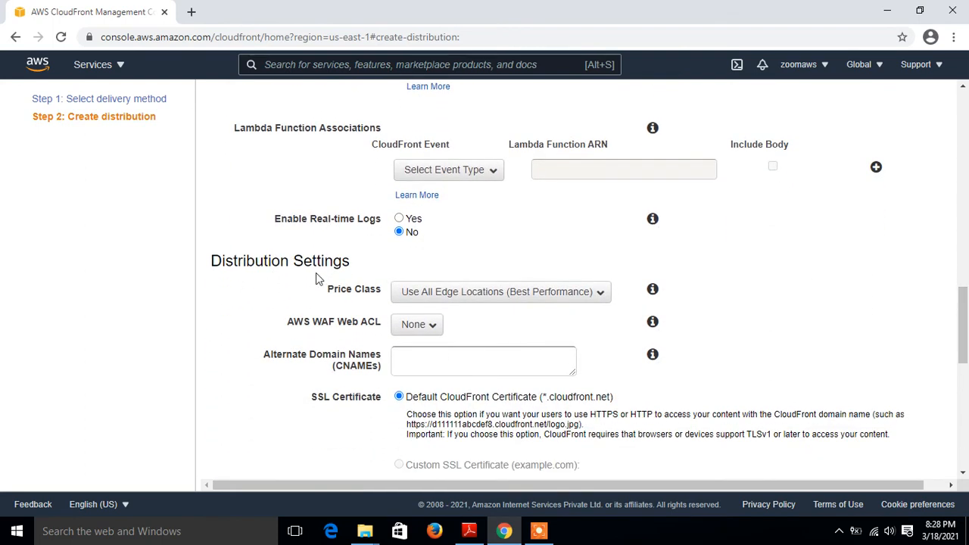
left_click(413, 303)
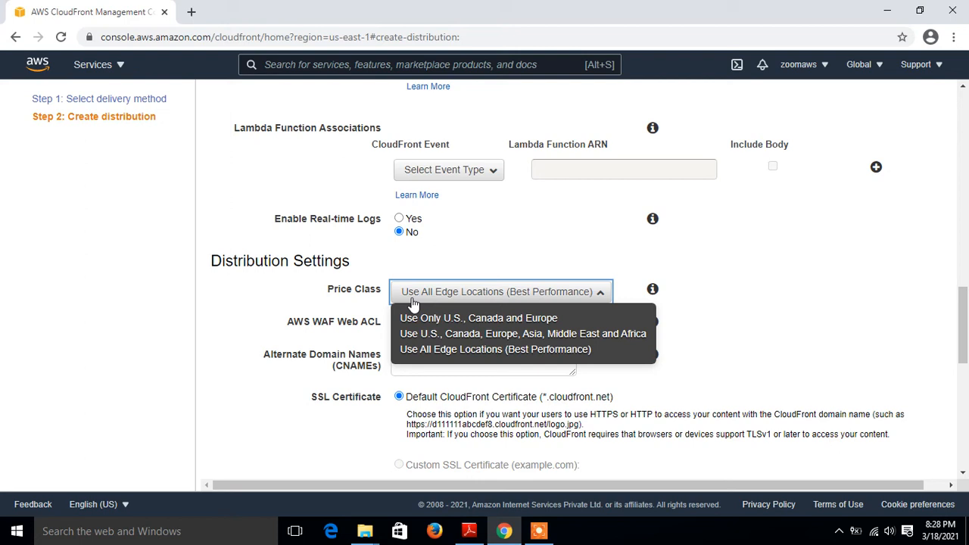
left_click(467, 352)
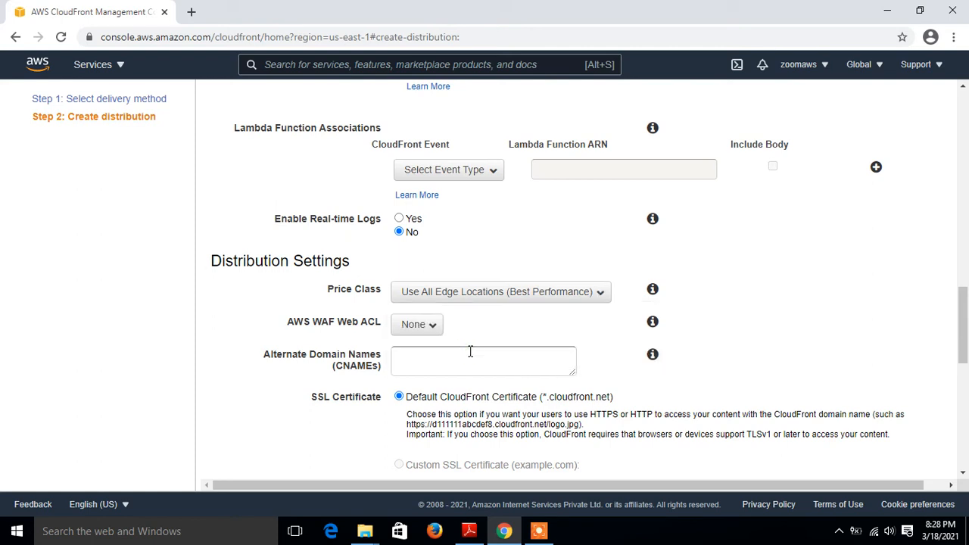
Set the default root object to index.html and create the distribution
left_click_drag(964, 317, 965, 344)
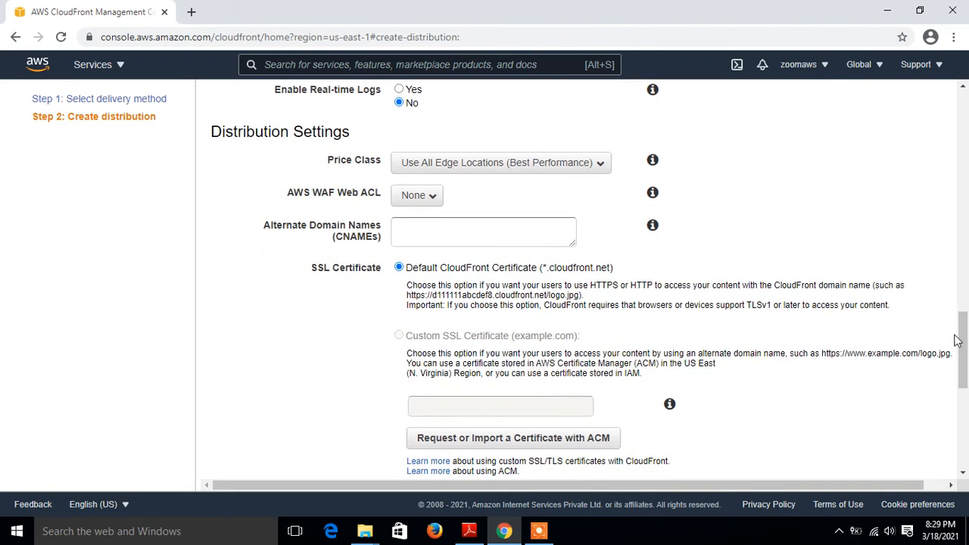
left_click_drag(963, 345, 964, 404)
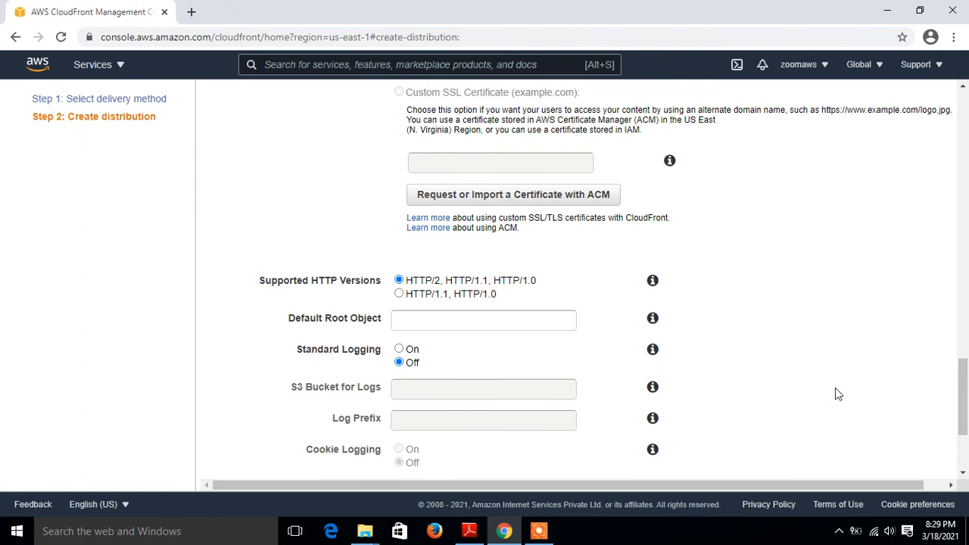
left_click(431, 318)
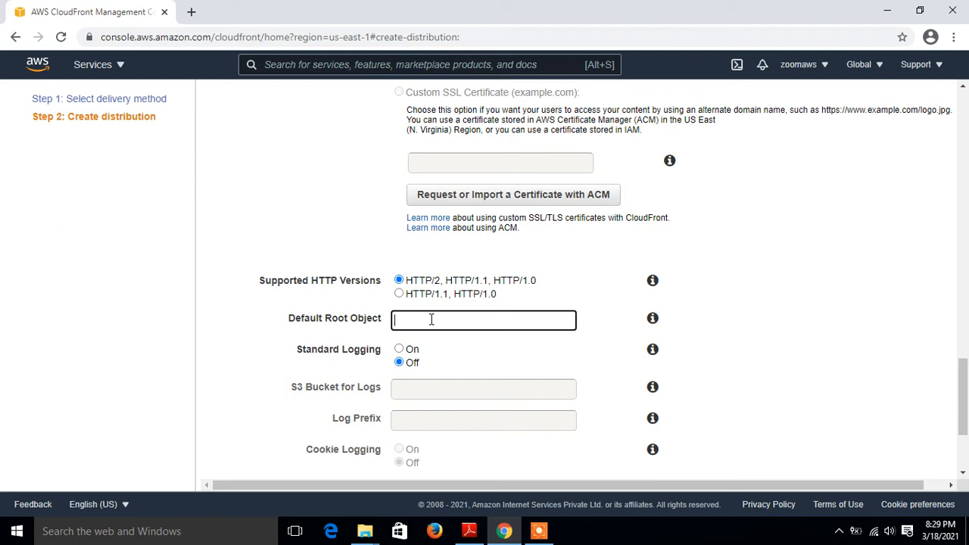
type("index.html")
left_click_drag(959, 403, 965, 422)
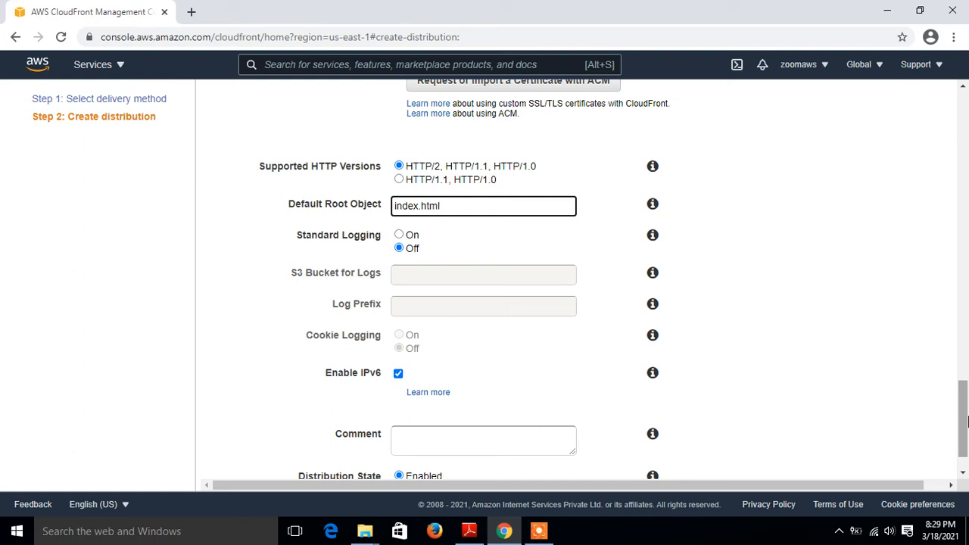
left_click_drag(967, 421, 966, 438)
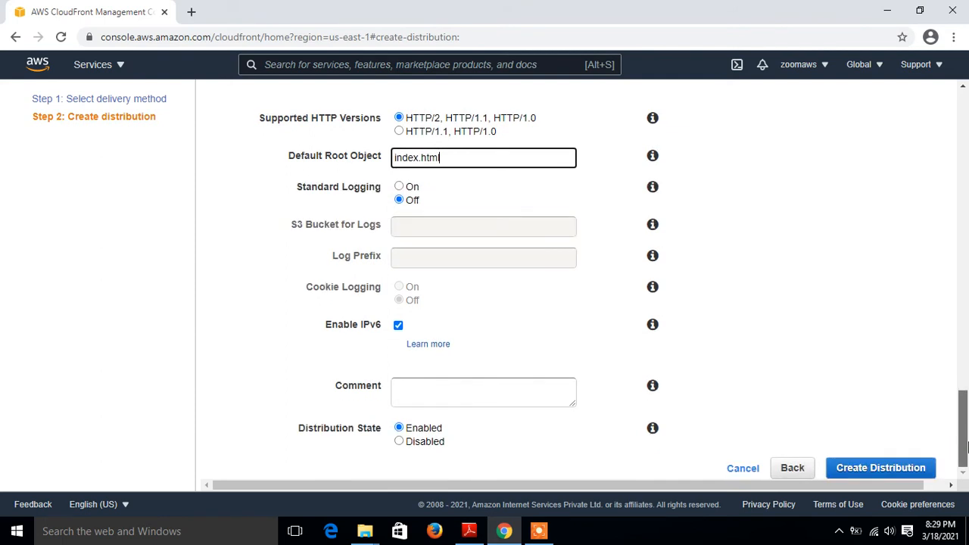
left_click(875, 470)
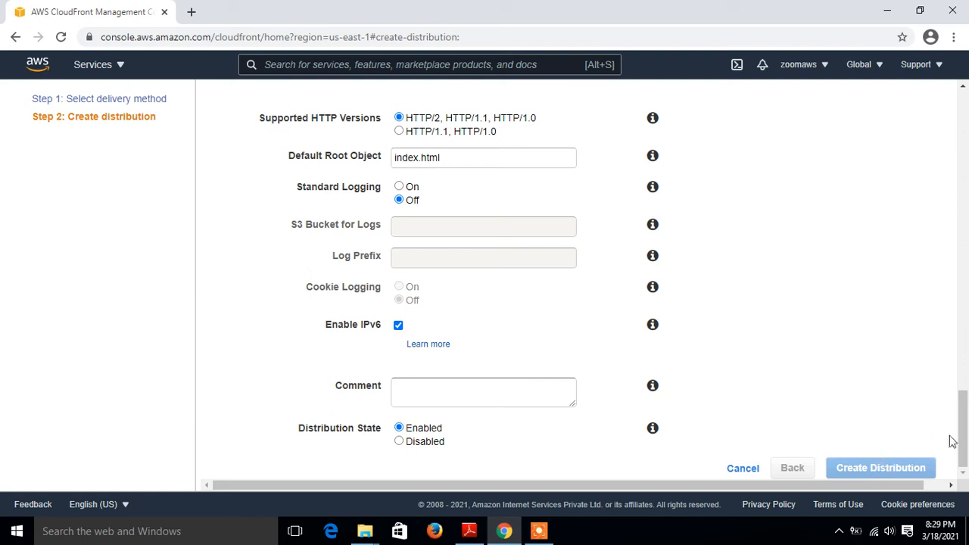
left_click_drag(967, 440, 967, 325)
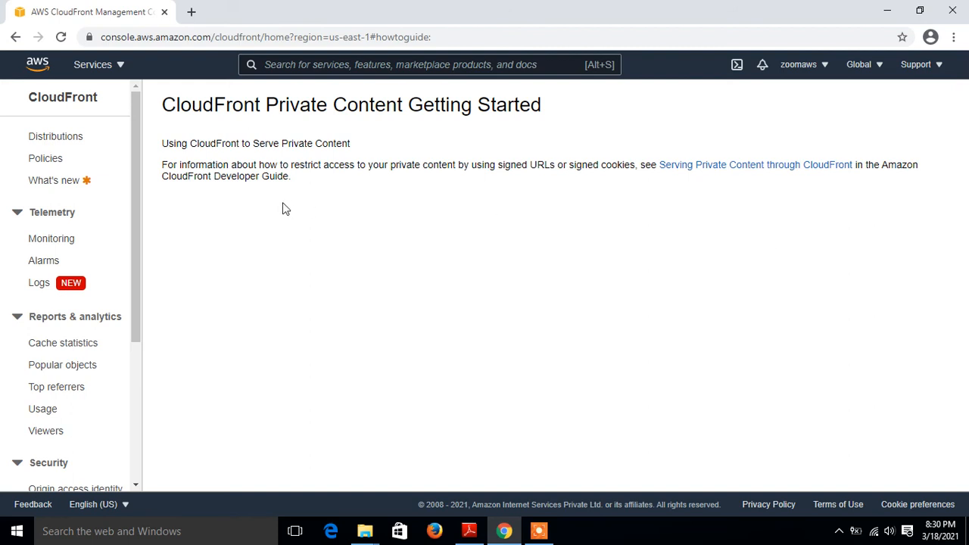
Open the CloudFront distributions list and check the new distribution's deployment status
left_click(66, 140)
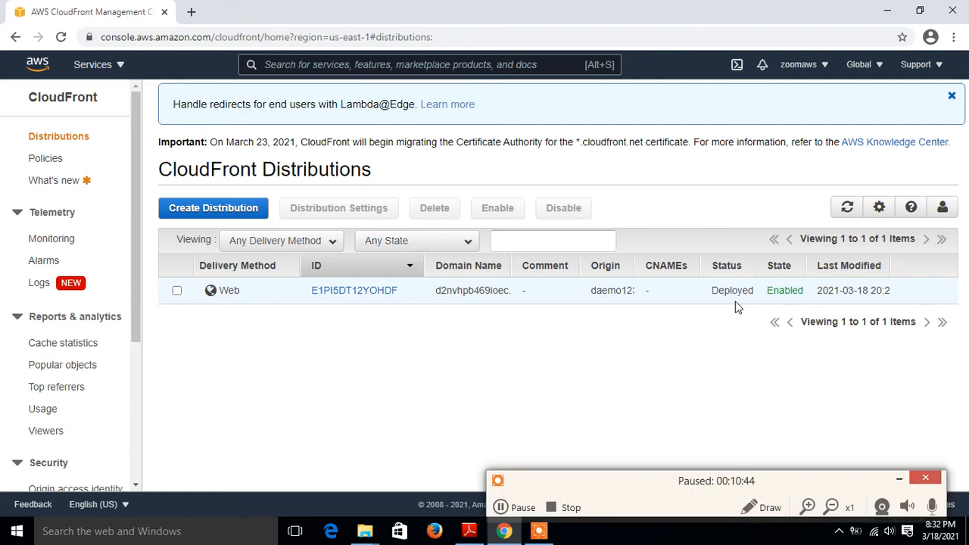
left_click(666, 362)
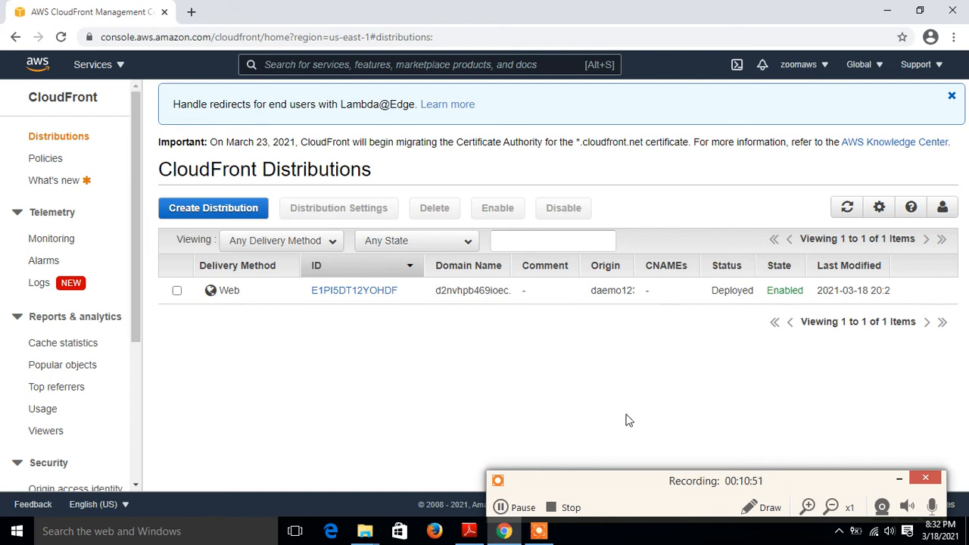
left_click(898, 487)
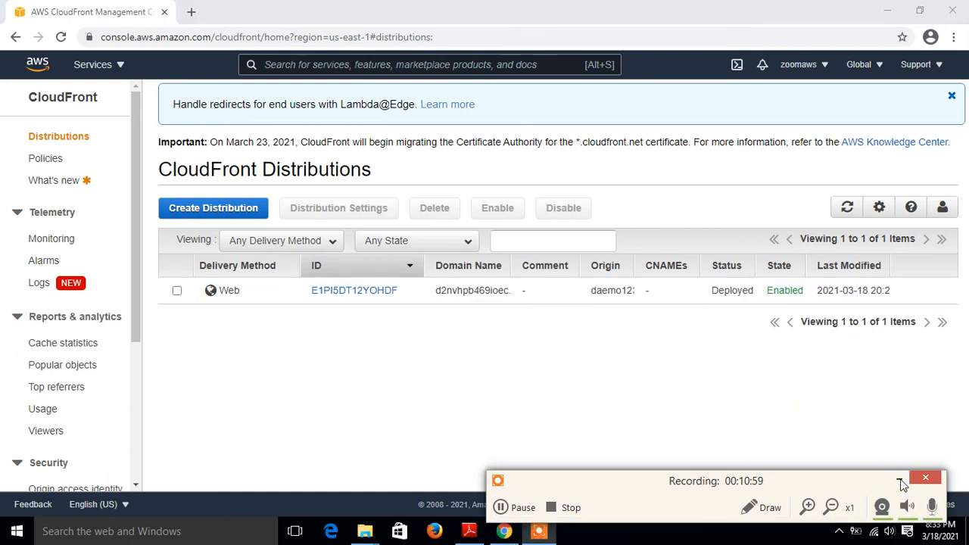
left_click(728, 373)
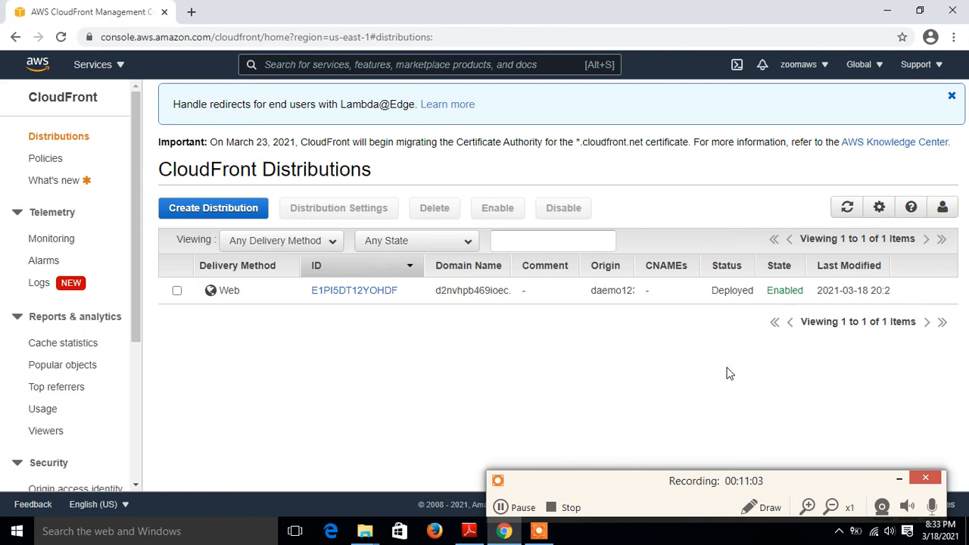
Examine the general settings of the daemo1234 web distribution, including its domain name, and return to the distributions list
left_click(177, 295)
left_click(335, 217)
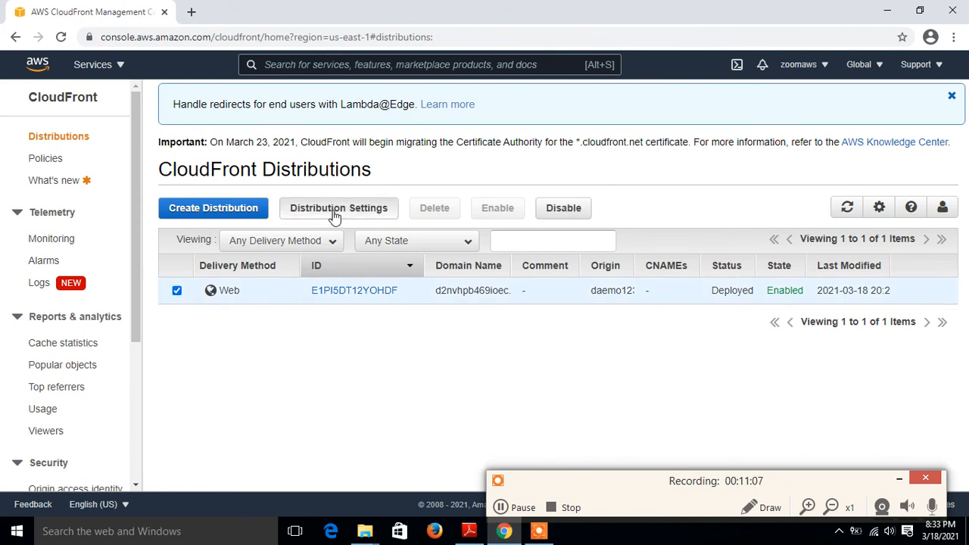
left_click(899, 485)
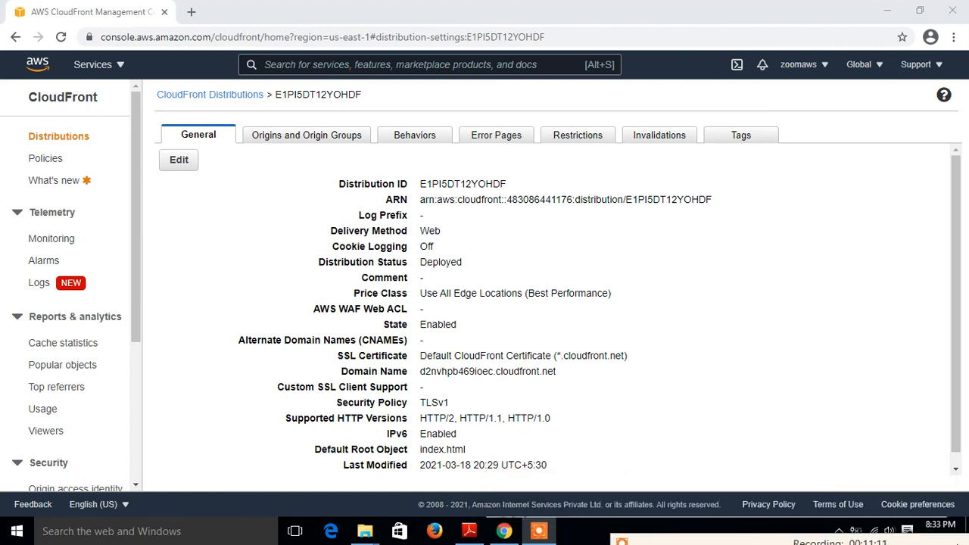
left_click_drag(957, 295, 704, 286)
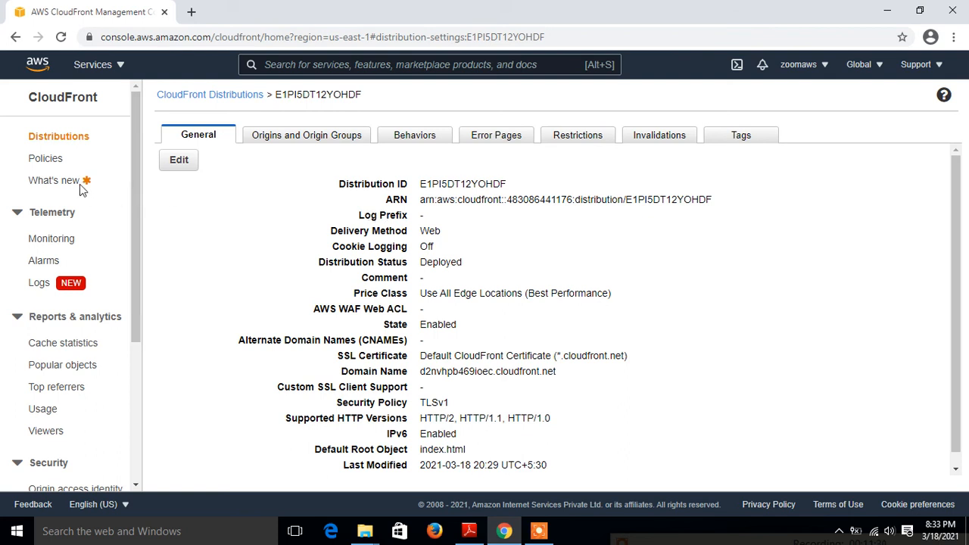
left_click(57, 137)
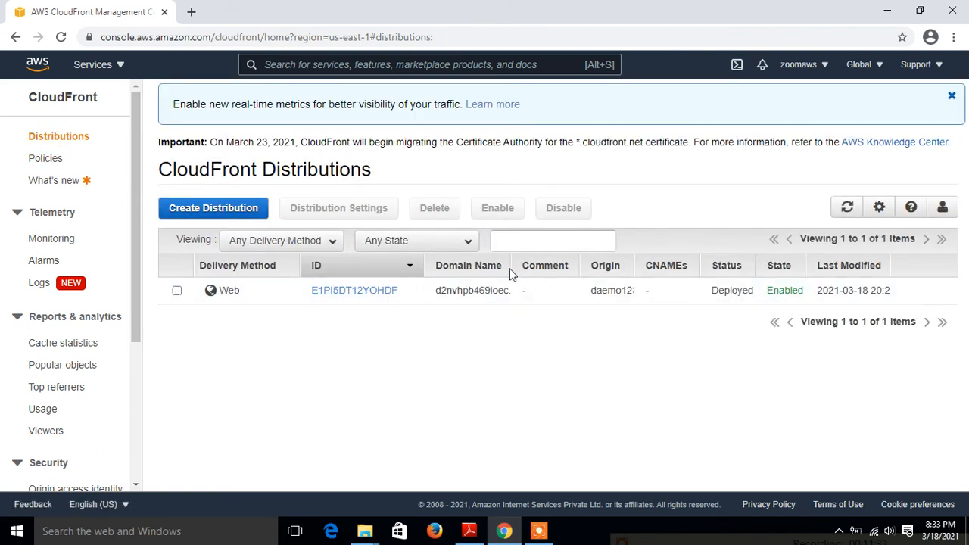
Widen the Domain Name column in the distributions list and copy the web distribution's full domain name
left_click_drag(511, 267, 586, 288)
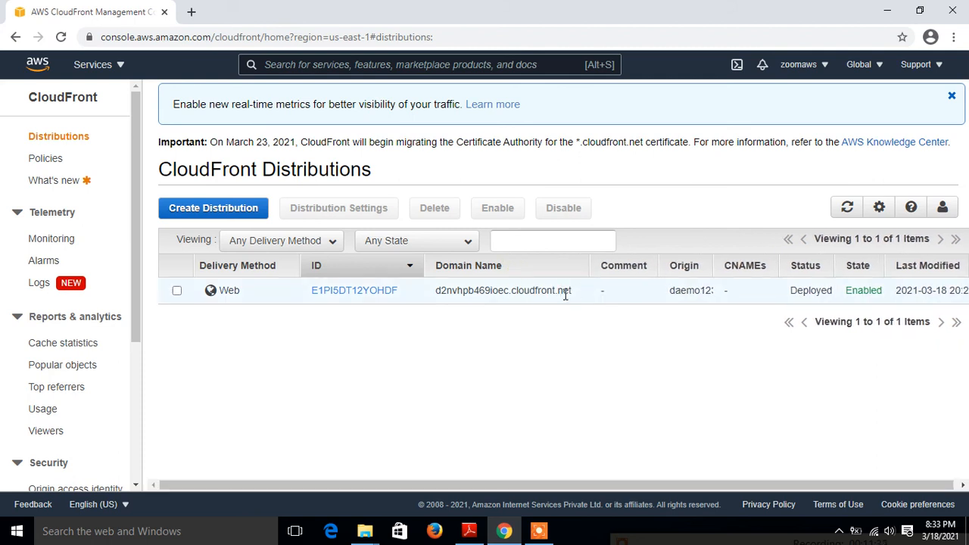
left_click(439, 291)
left_click_drag(436, 291, 576, 290)
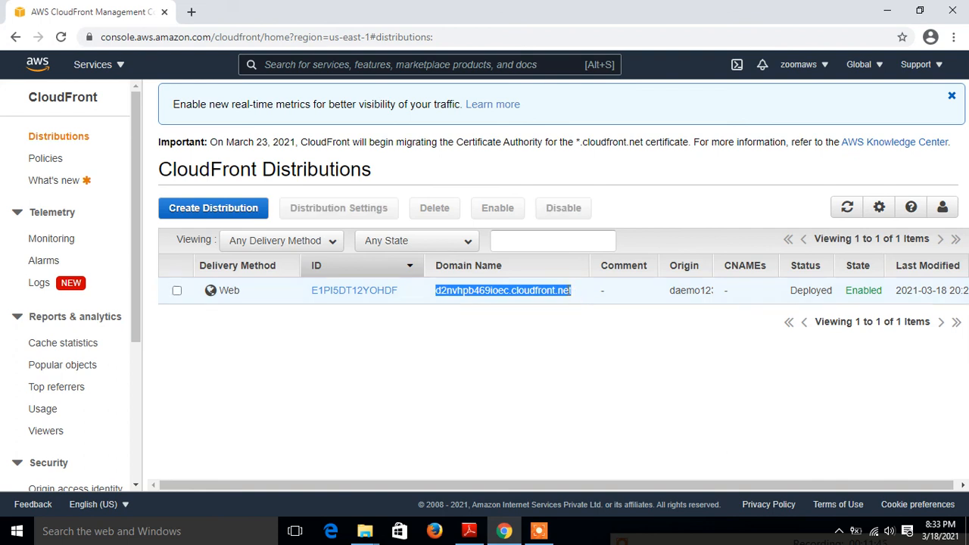
right_click(567, 292)
left_click(597, 304)
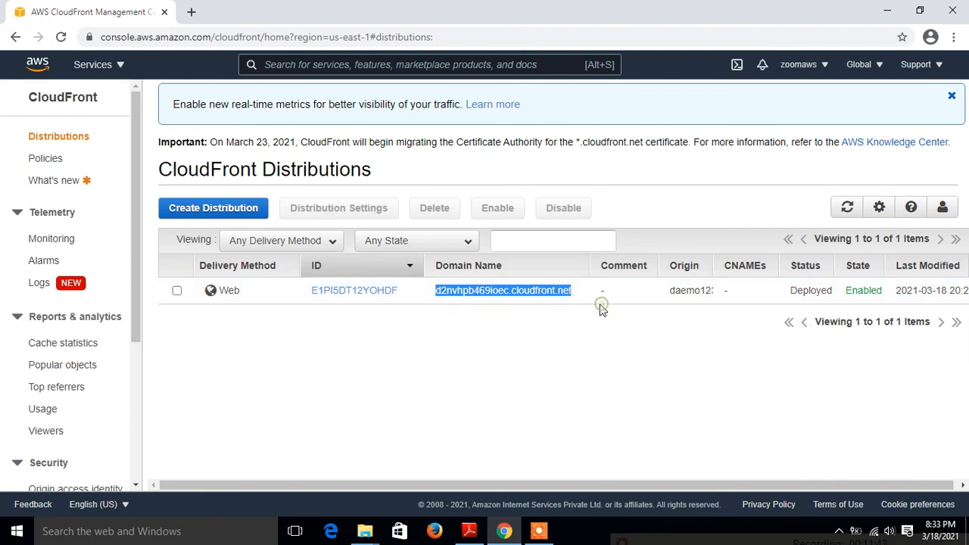
Load the copied CloudFront domain d2nvhpb469ioec.cloudfront.net in a new browser tab to test the root page
left_click(193, 14)
right_click(214, 33)
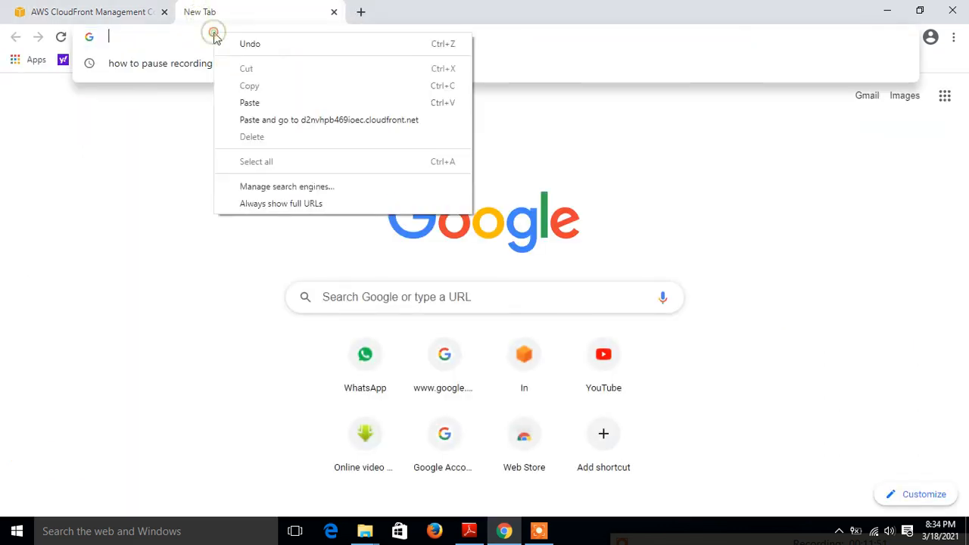
left_click(260, 103)
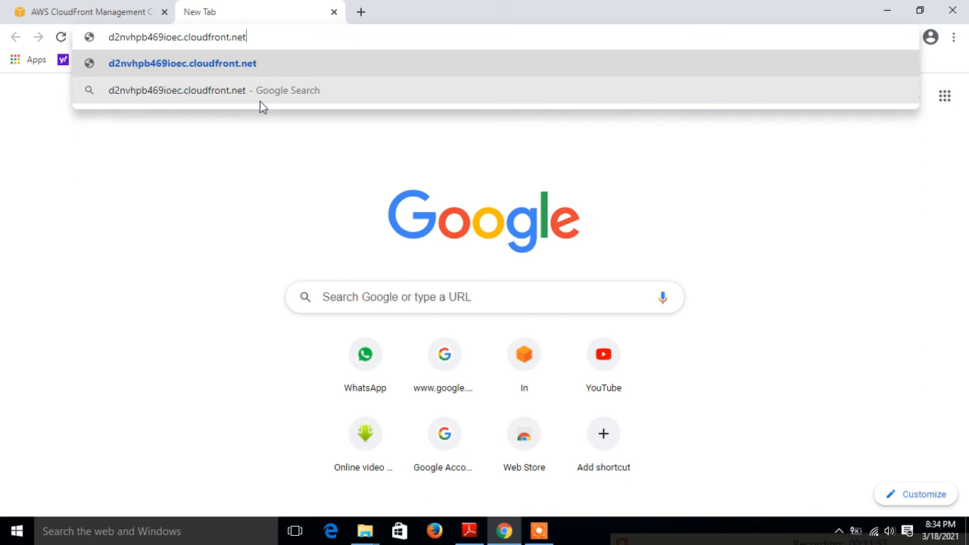
key("Return")
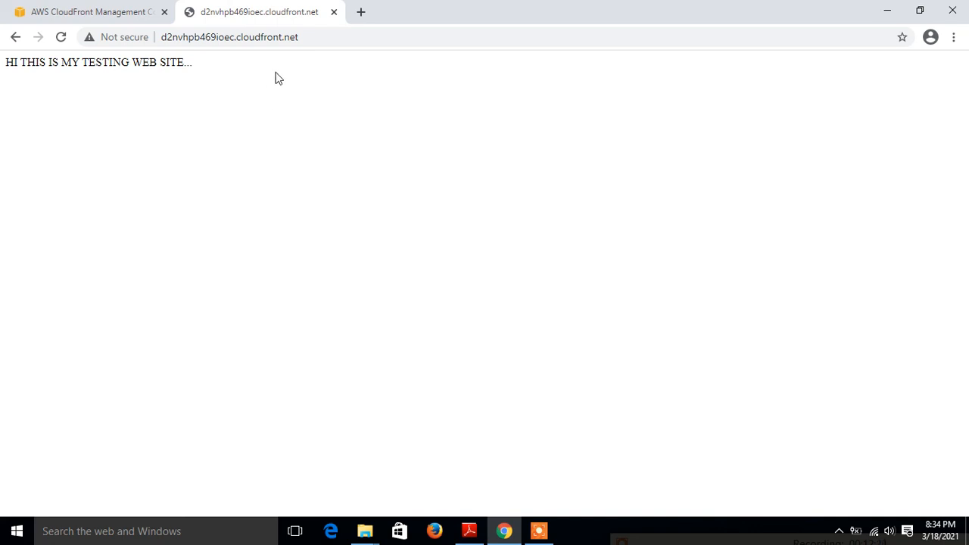
Load first.jpg through the distribution by extending the address to d2nvhpb469ioec.cloudfront.net/first.jpg
left_click(319, 38)
left_click(318, 38)
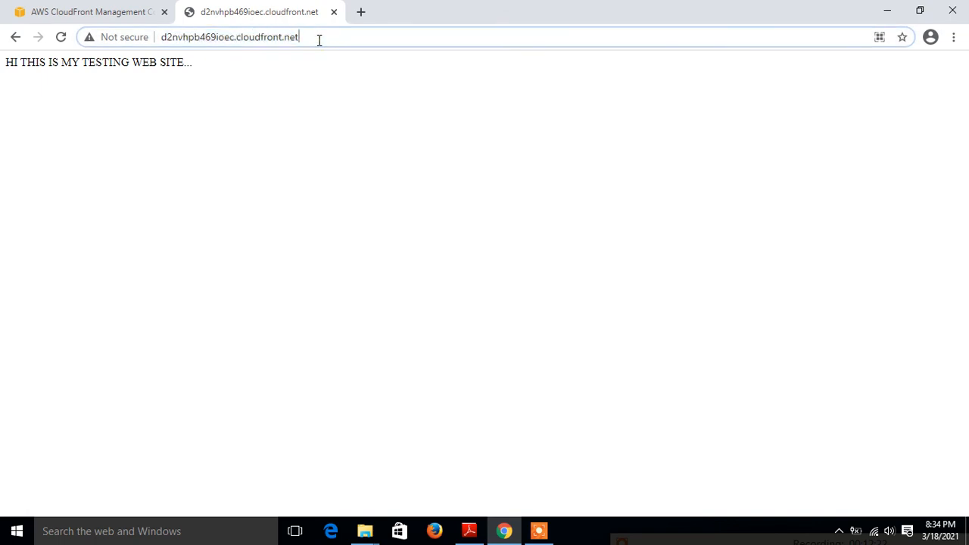
type("/firs")
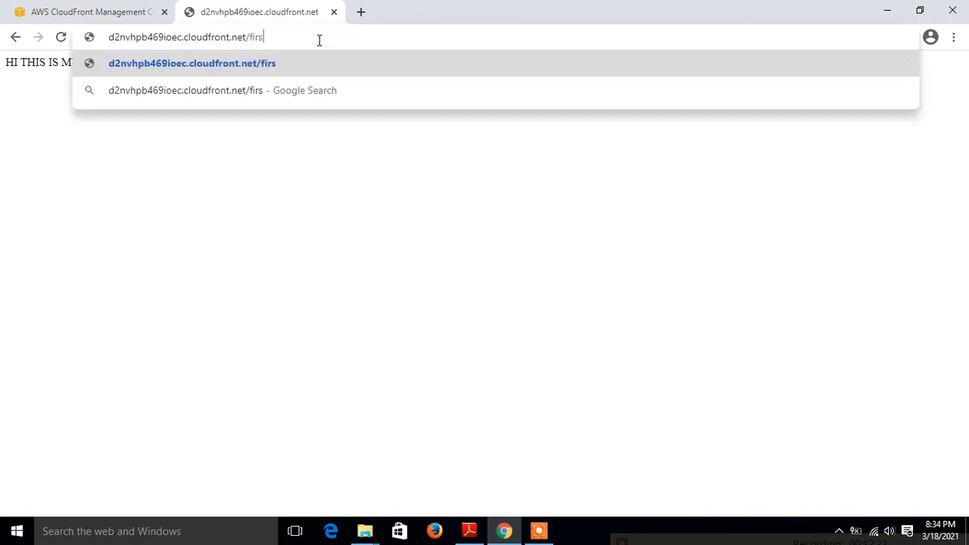
type("t.jpg")
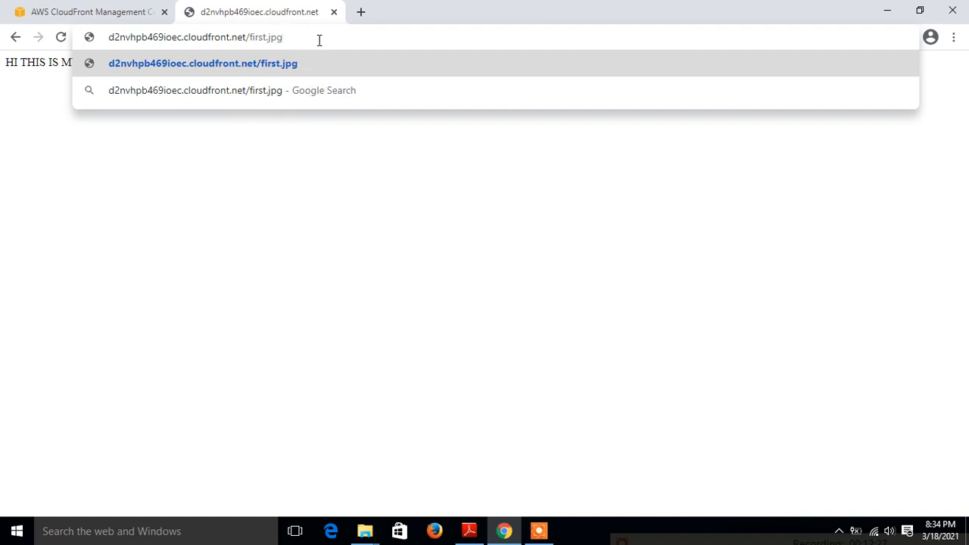
key("Return")
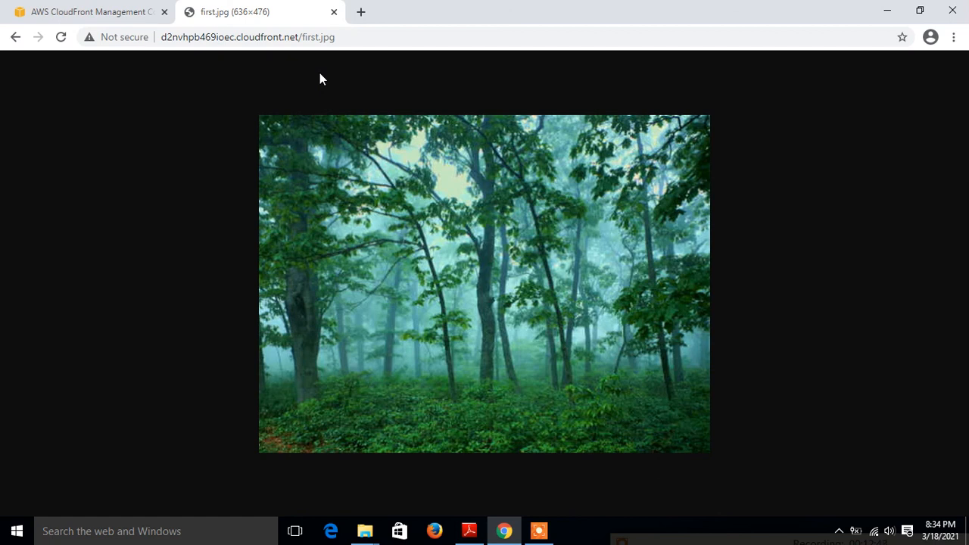
Return to the CloudFront distributions list and disable the web distribution, confirming the request
left_click(104, 15)
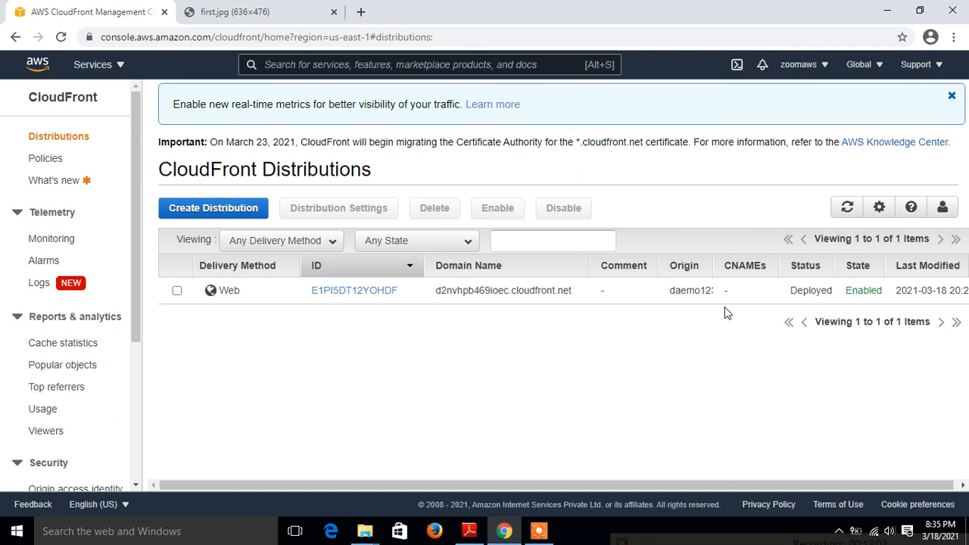
left_click(176, 291)
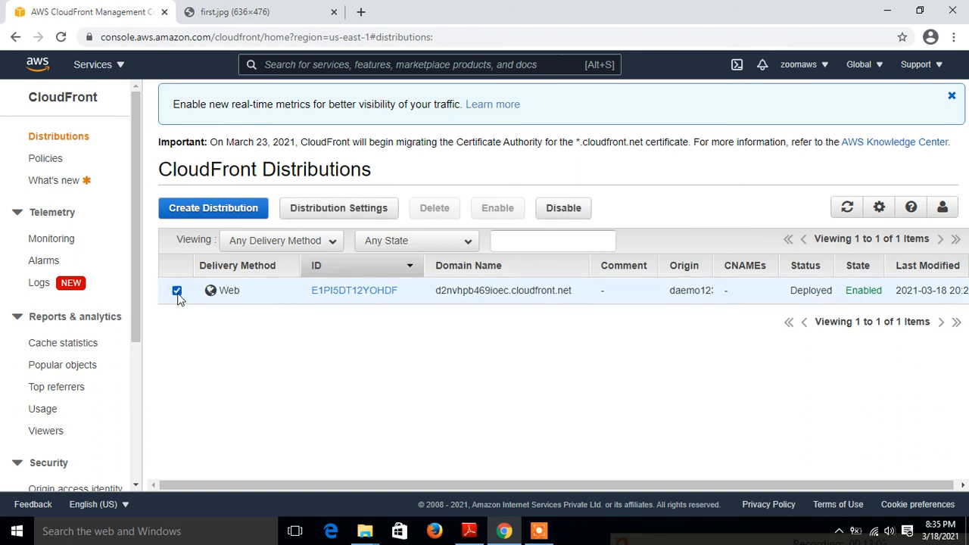
left_click(576, 217)
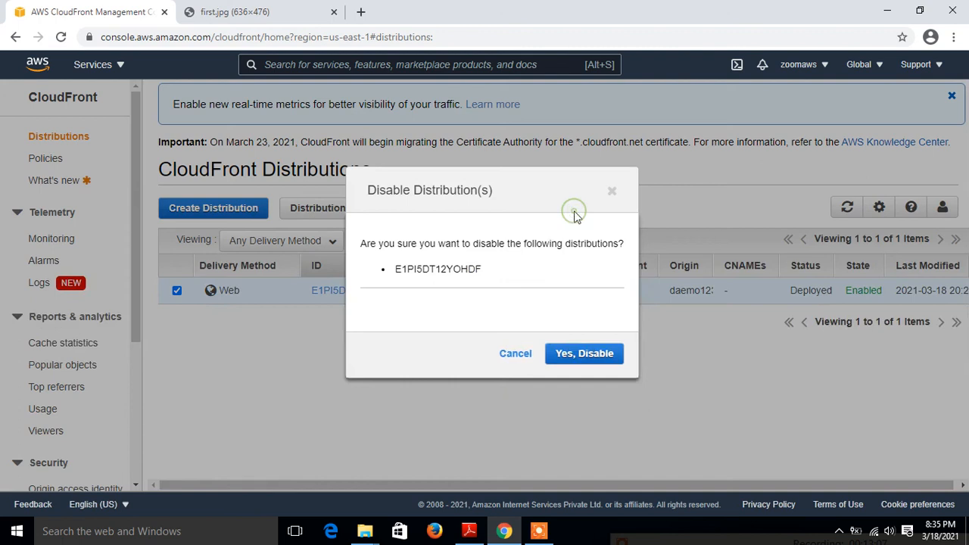
left_click(587, 353)
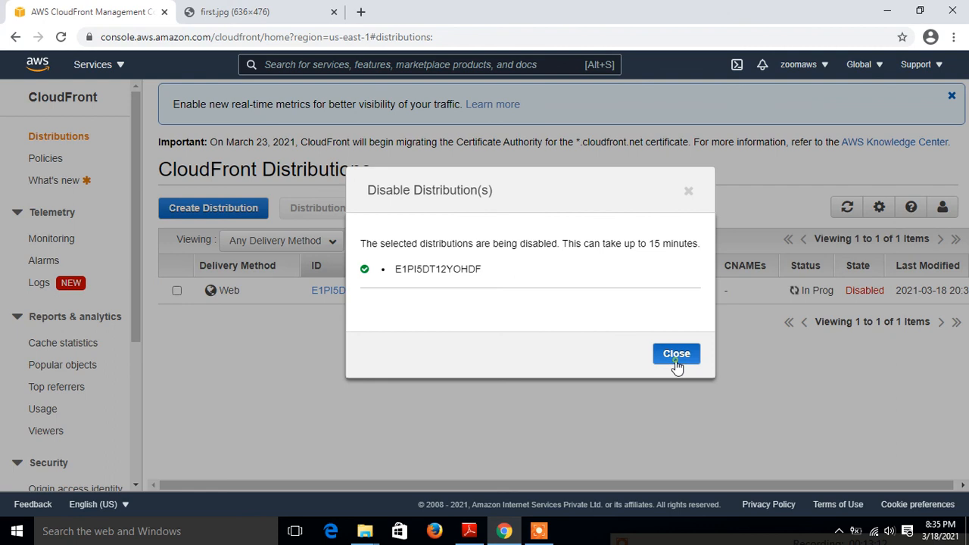
left_click(673, 361)
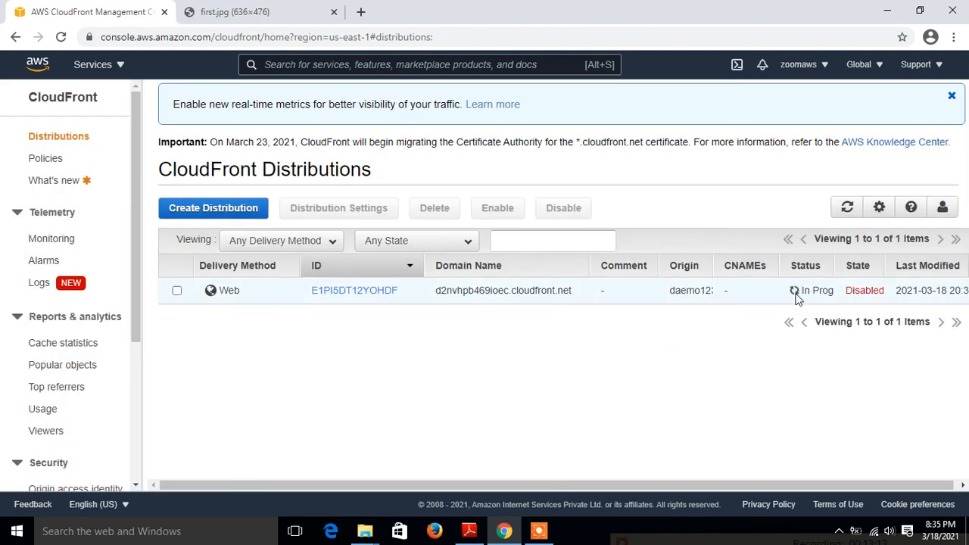
Minimize the open windows and open the Thanks image from the desktop in Photos
left_click(887, 11)
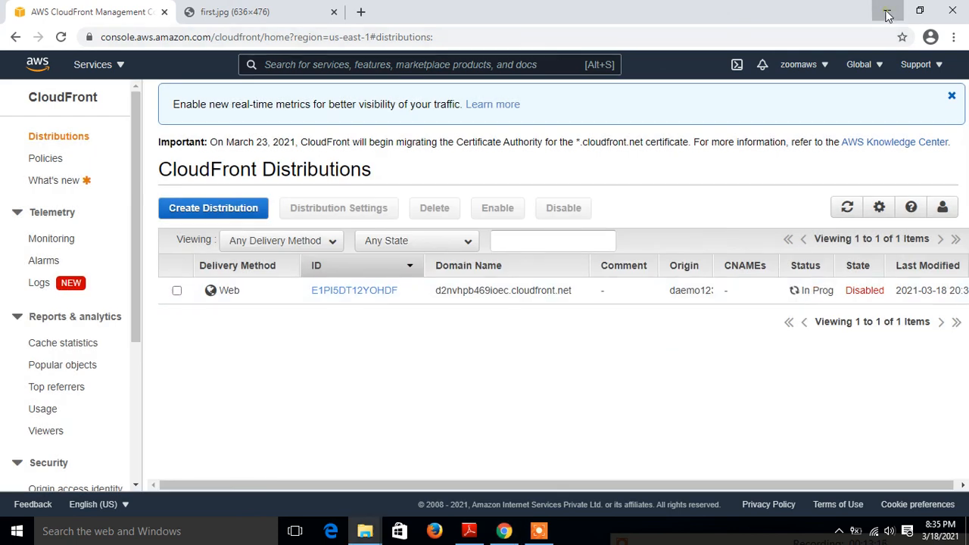
left_click(887, 11)
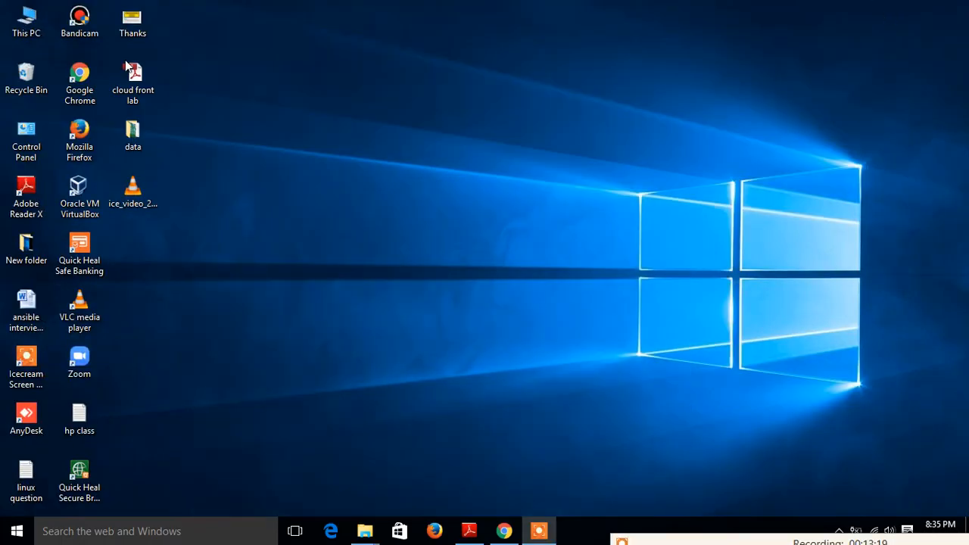
double_click(129, 34)
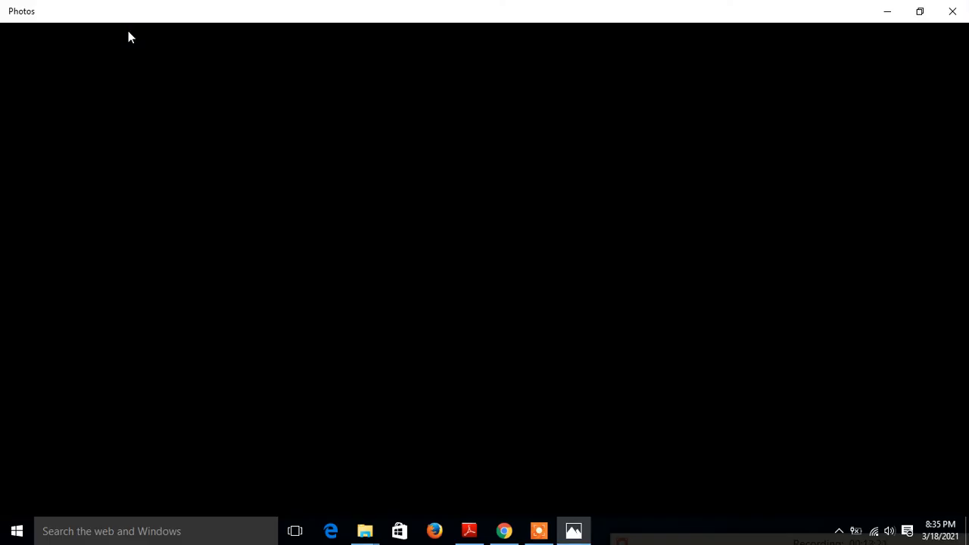